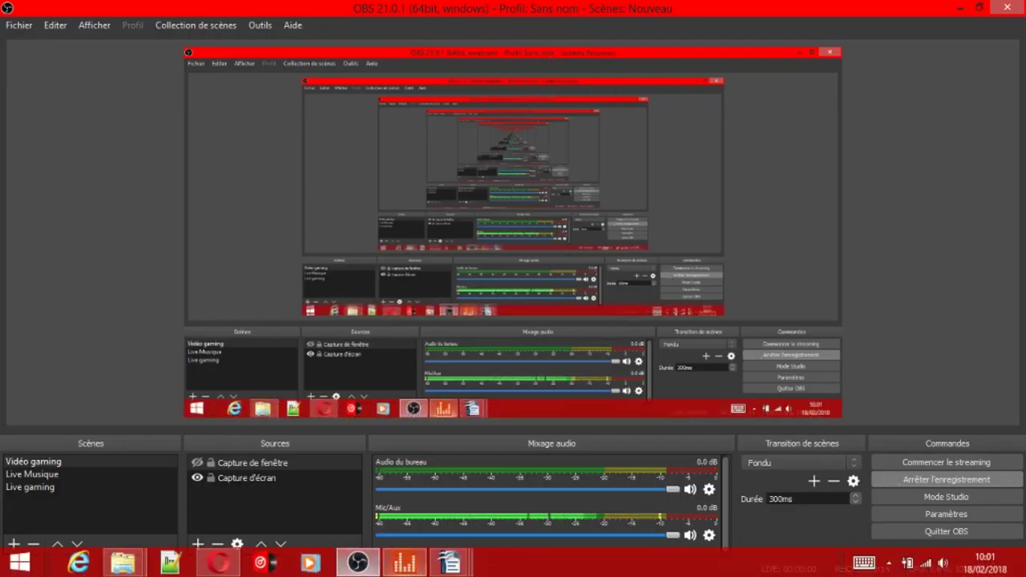
# Step: Switch to the Opera browser and open the applications (Candidatures) section of the Transport QSR company's administration
pyautogui.click(221, 564)
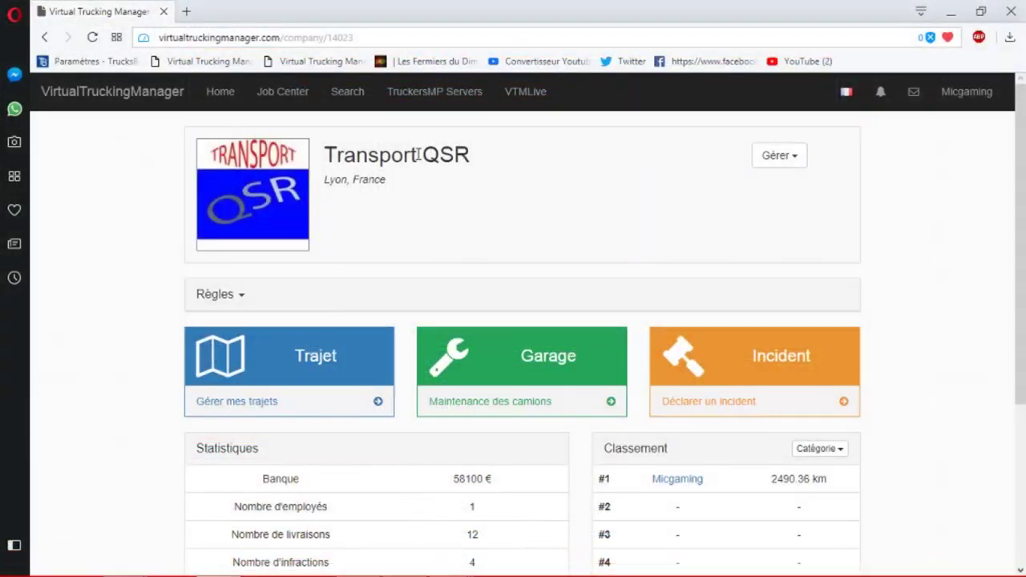
pyautogui.click(779, 155)
pyautogui.click(511, 206)
pyautogui.click(186, 12)
pyautogui.click(309, 11)
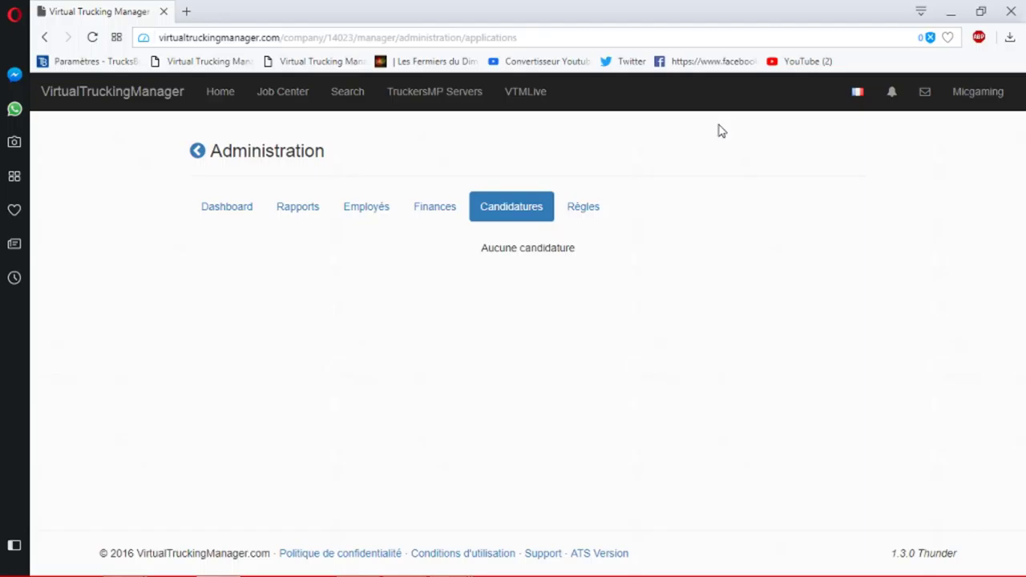
# Step: Close the browser and clear the desktop by minimizing OBS, the LE CAMION document and the Transport QSR folder window
pyautogui.moveTo(606, 573)
pyautogui.click(1009, 13)
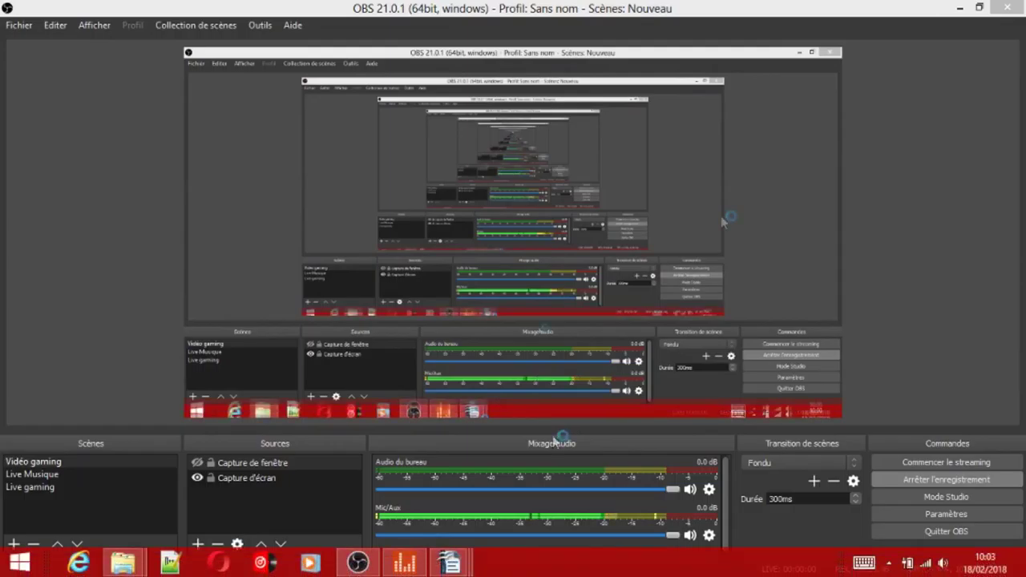
pyautogui.click(960, 7)
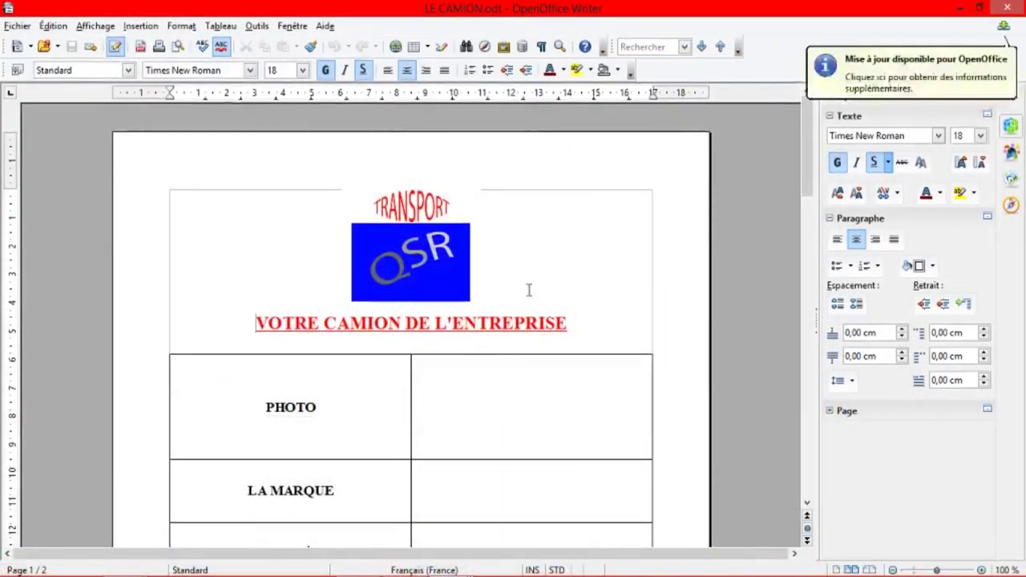
pyautogui.click(953, 8)
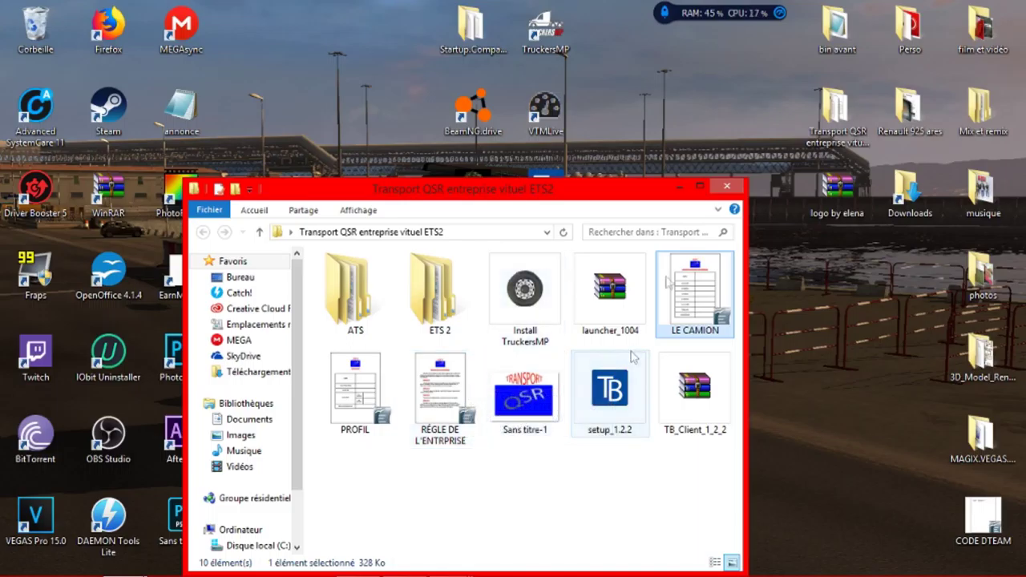
pyautogui.click(680, 190)
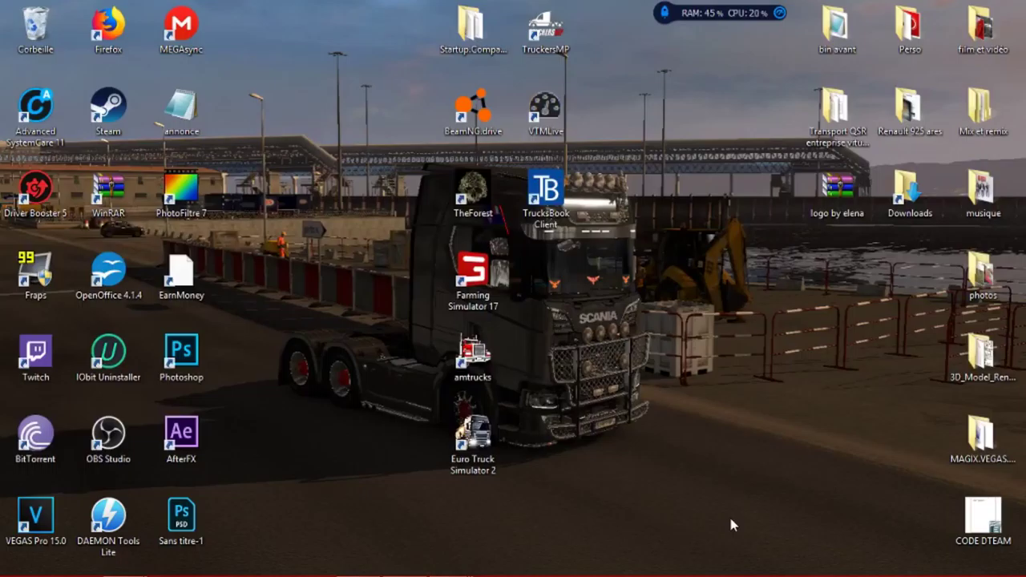
# Step: Switch to the company rules document RÉGLE DE L'ENTRPRISE.odt in OpenOffice Writer
pyautogui.moveTo(450, 564)
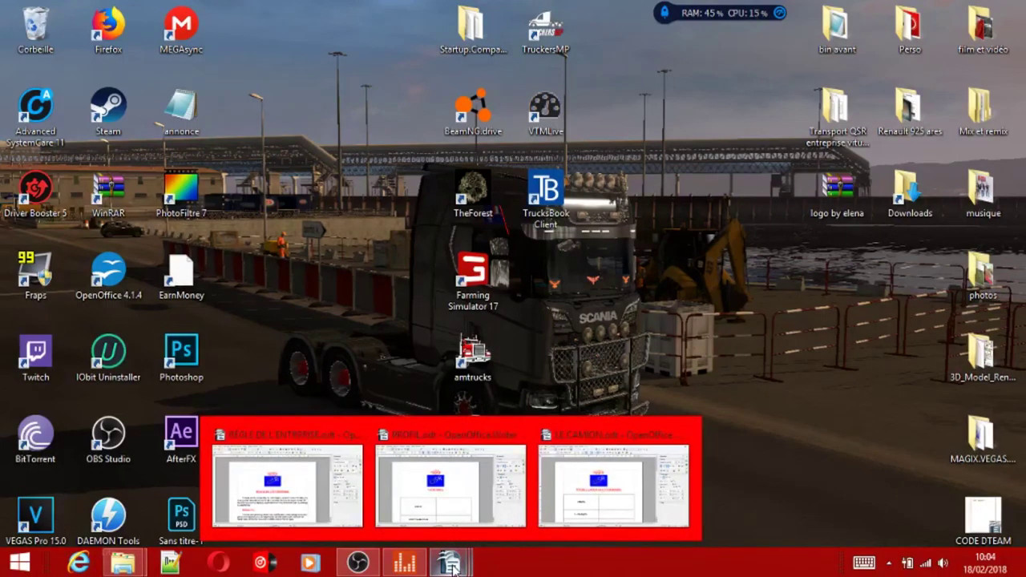
pyautogui.moveTo(337, 509)
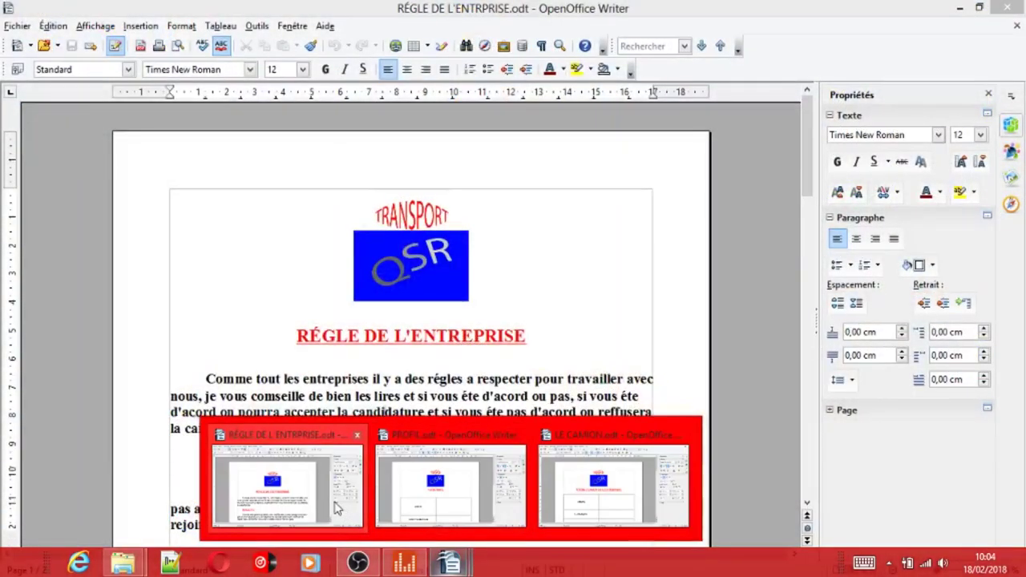
pyautogui.click(336, 508)
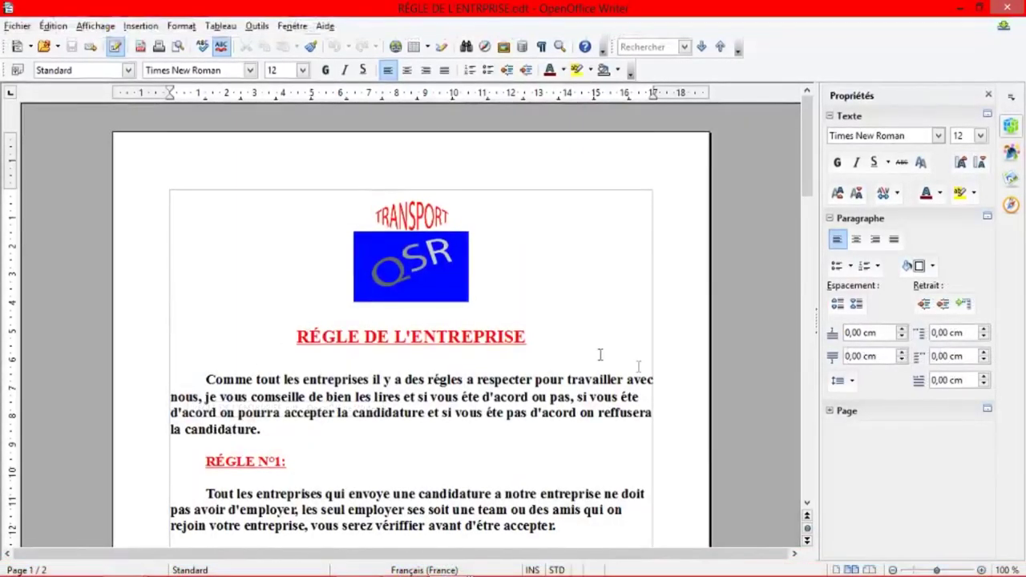
# Step: Read through company rules 1 to 4 and the INFORMATION section on the document's second page
pyautogui.scroll(-2, 599, 353)
pyautogui.scroll(-12, 597, 351)
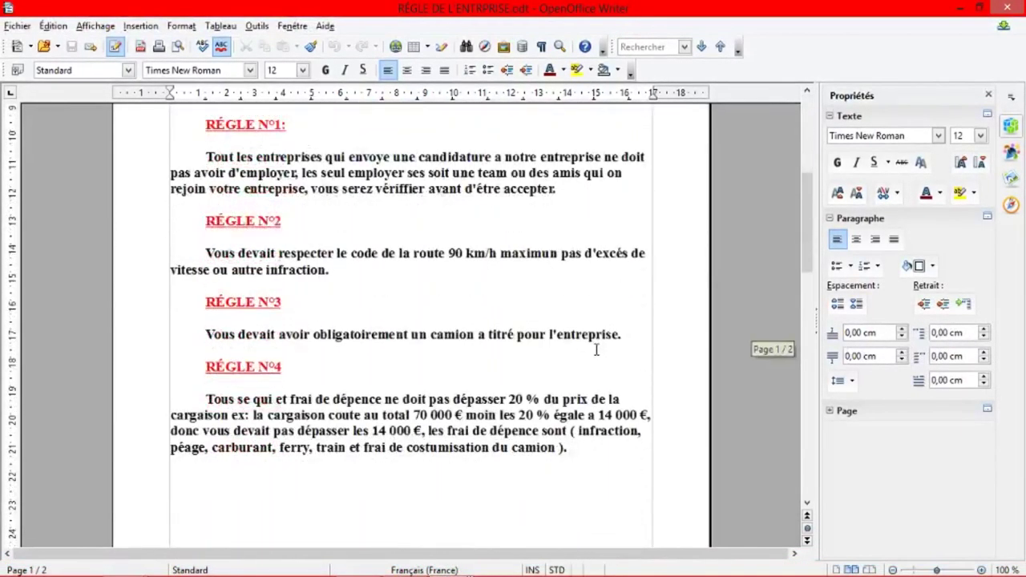
pyautogui.scroll(5, 575, 359)
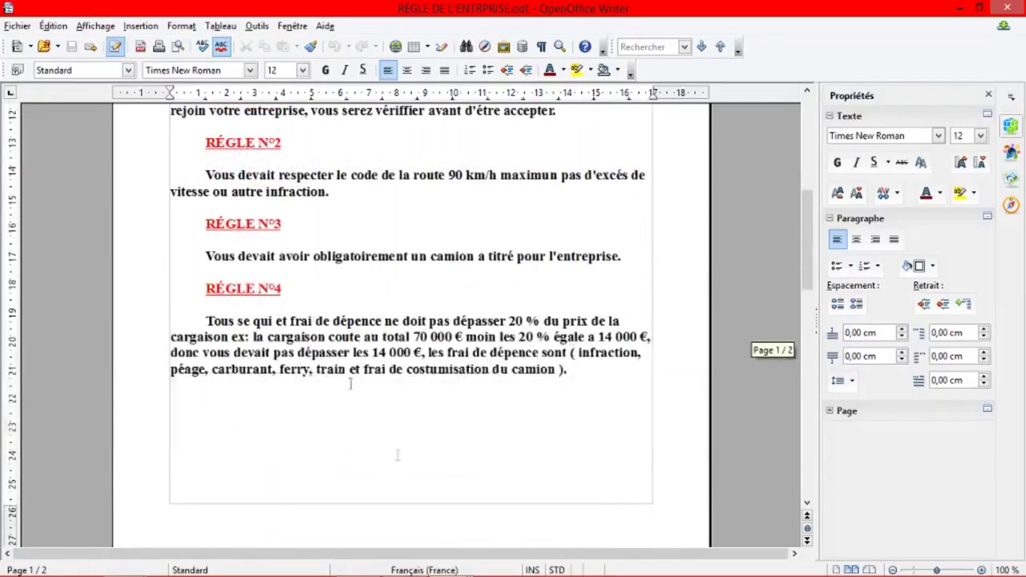
pyautogui.scroll(7, 243, 277)
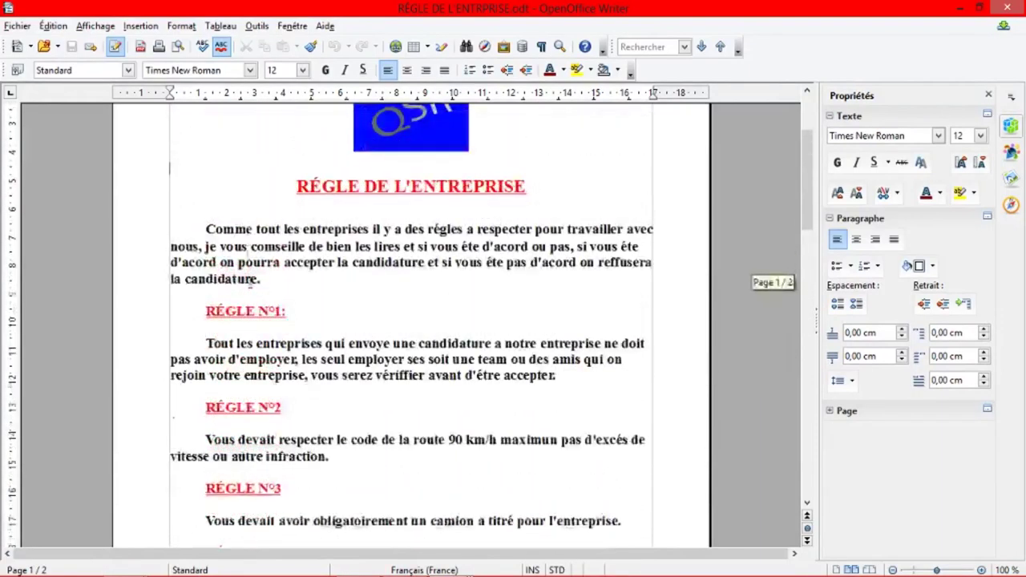
pyautogui.scroll(-12, 407, 347)
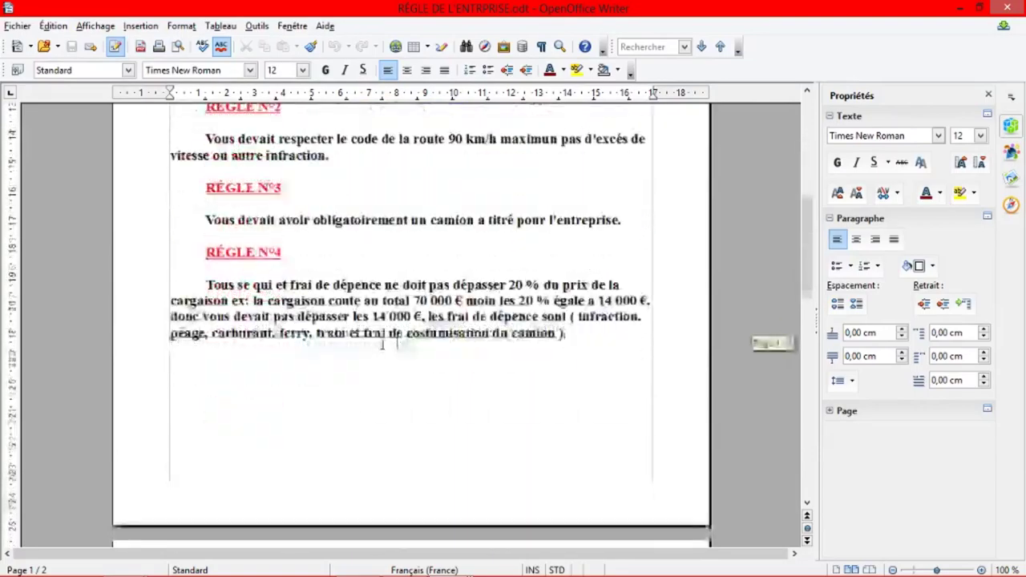
pyautogui.scroll(-8, 416, 337)
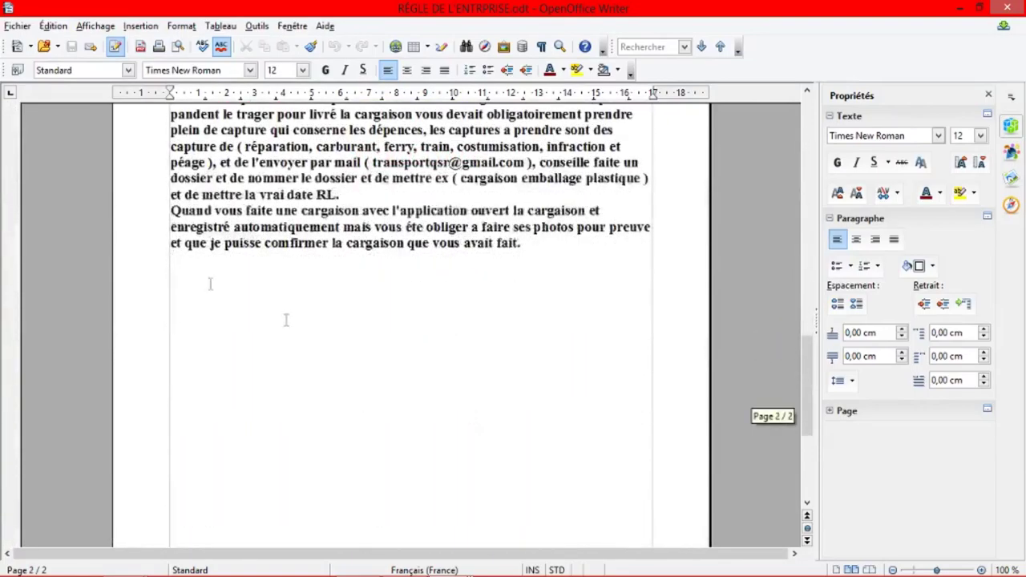
pyautogui.scroll(3, 427, 323)
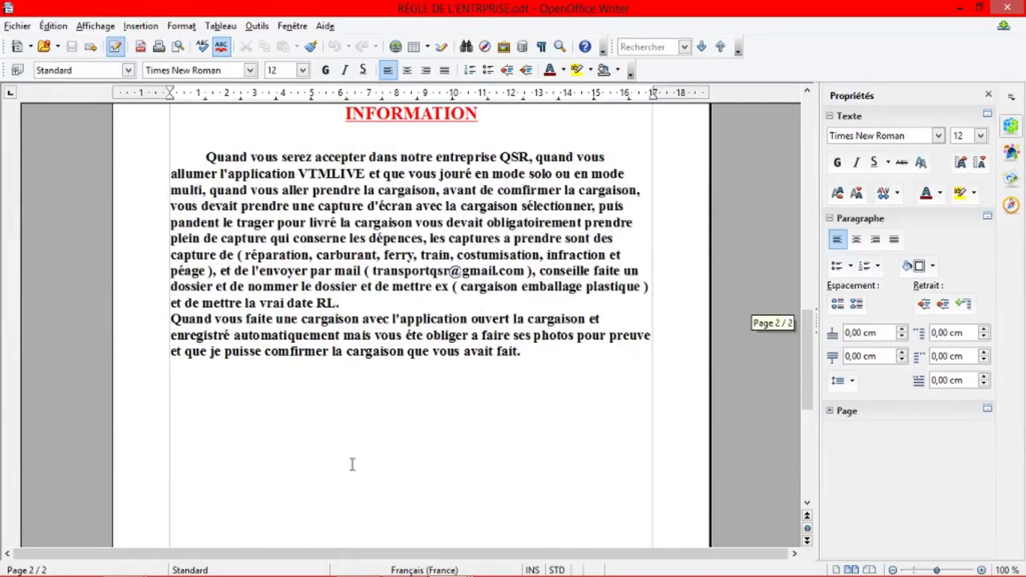
pyautogui.scroll(6, 352, 464)
pyautogui.scroll(-2, 320, 480)
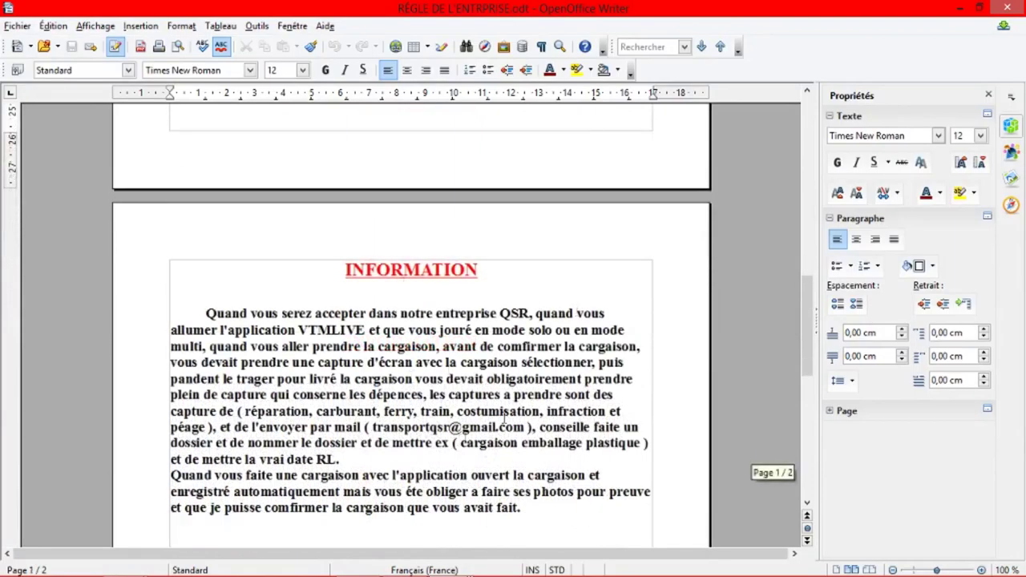
pyautogui.scroll(-7, 433, 435)
pyautogui.scroll(15, 430, 433)
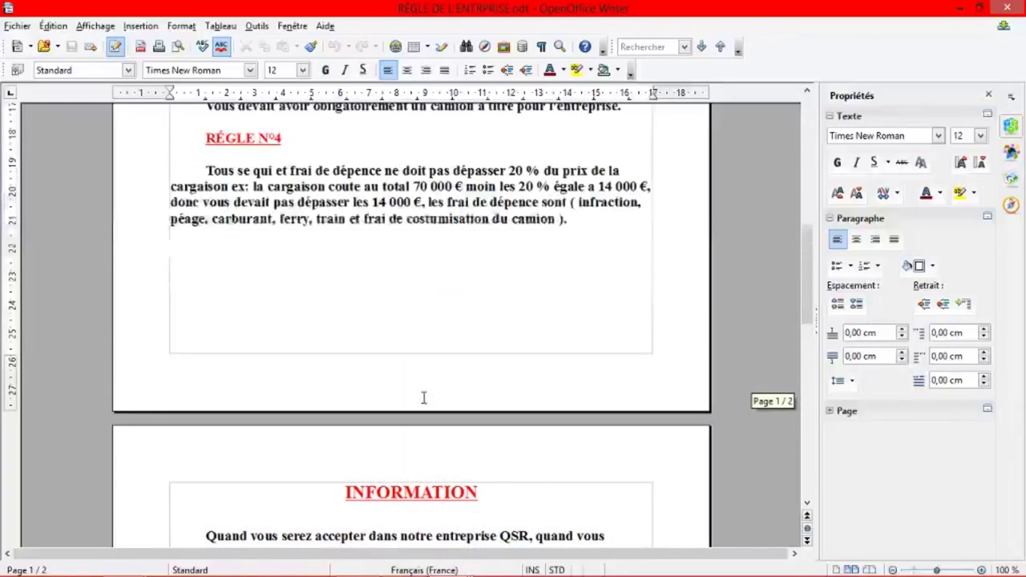
pyautogui.scroll(5, 431, 386)
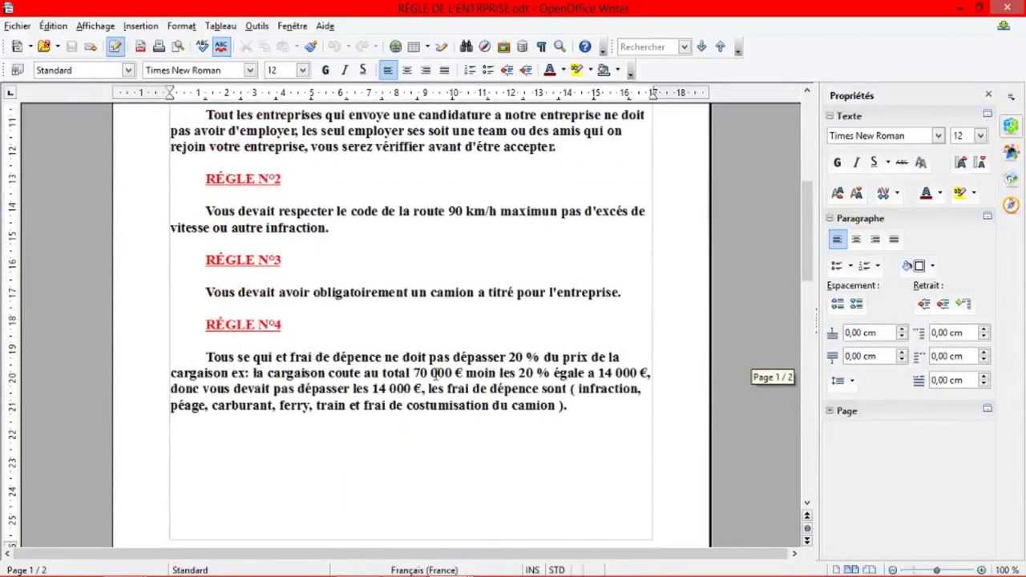
pyautogui.scroll(8, 361, 281)
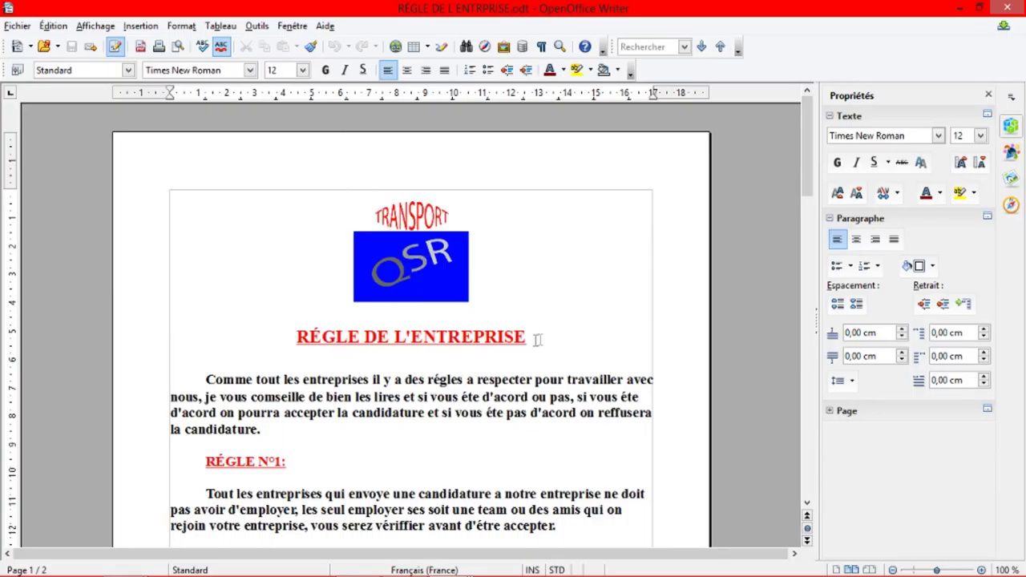
pyautogui.scroll(-15, 342, 439)
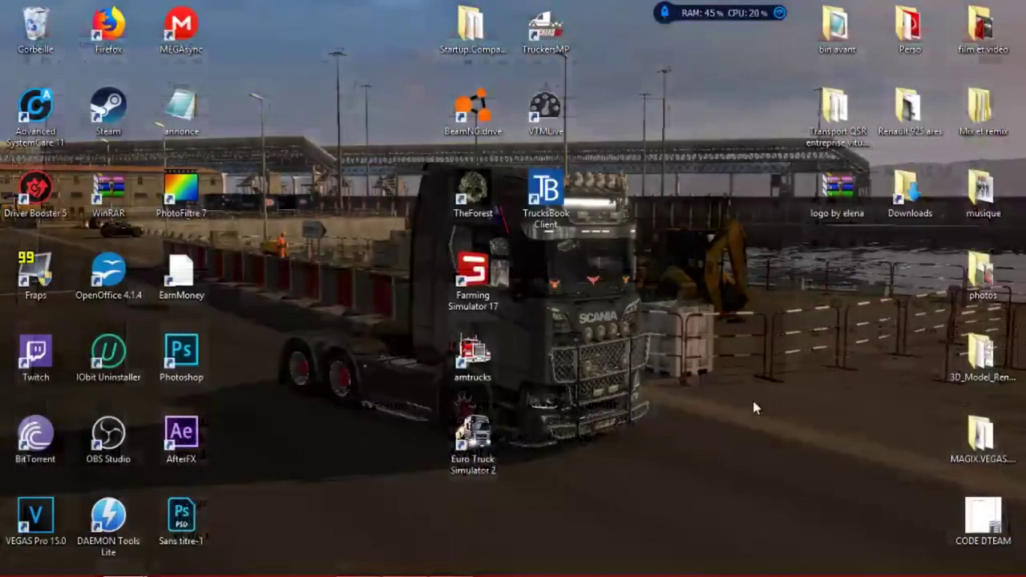
# Step: Bring up the PROFIL.odt form and launch the Opera browser for the VirtualTruckingManager site
pyautogui.moveTo(439, 566)
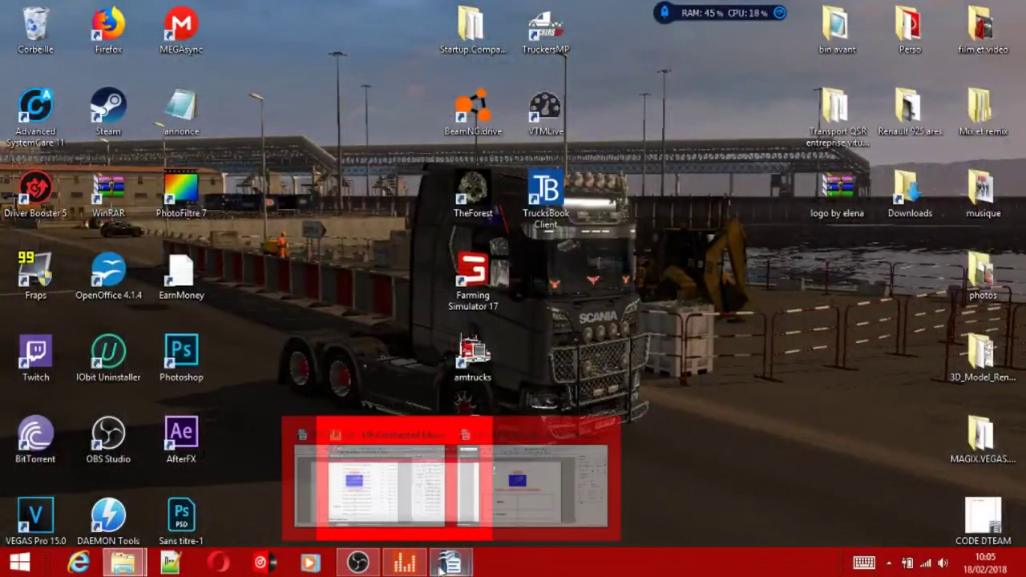
pyautogui.click(374, 484)
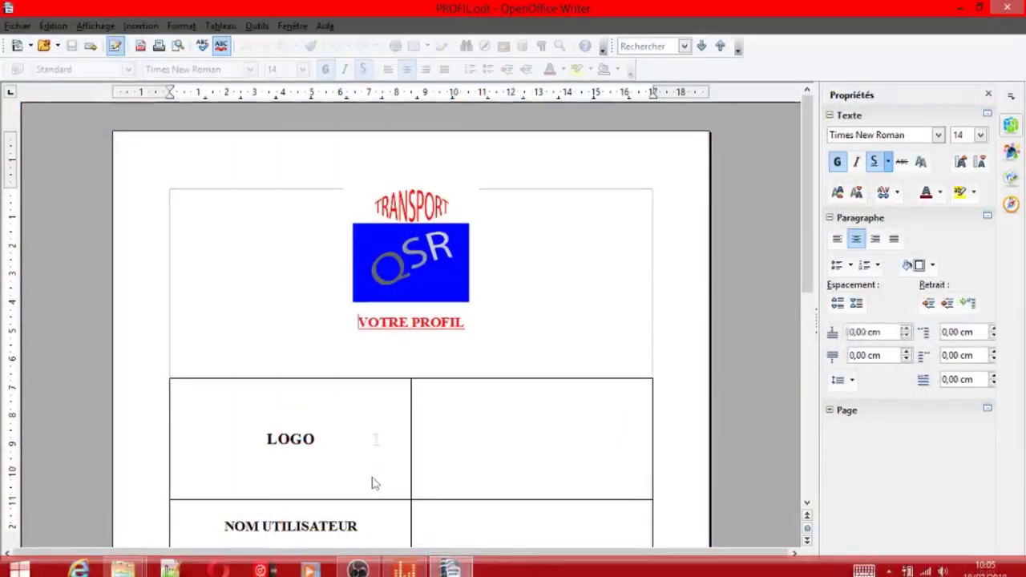
pyautogui.moveTo(216, 561)
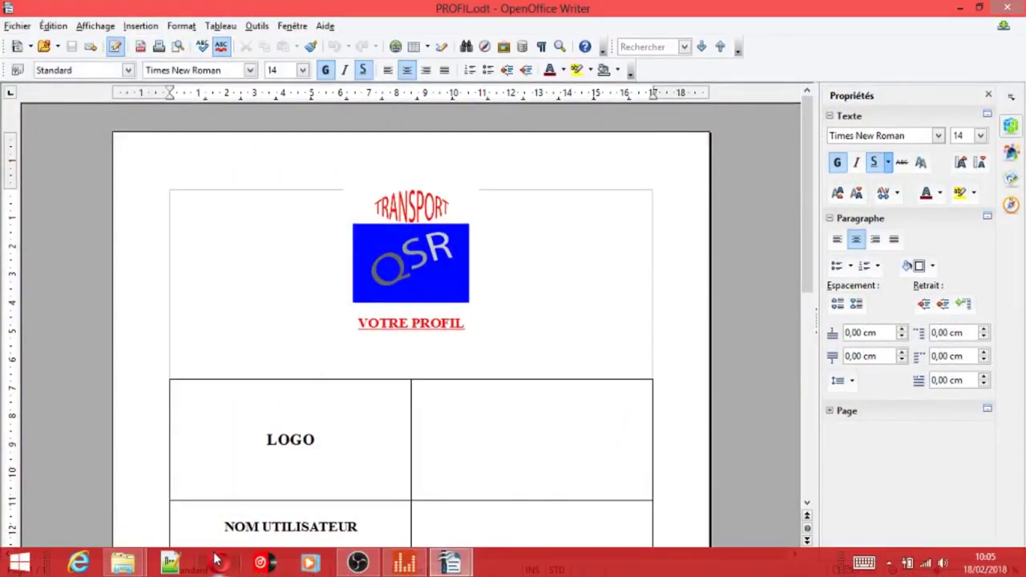
pyautogui.click(217, 559)
pyautogui.moveTo(422, 567)
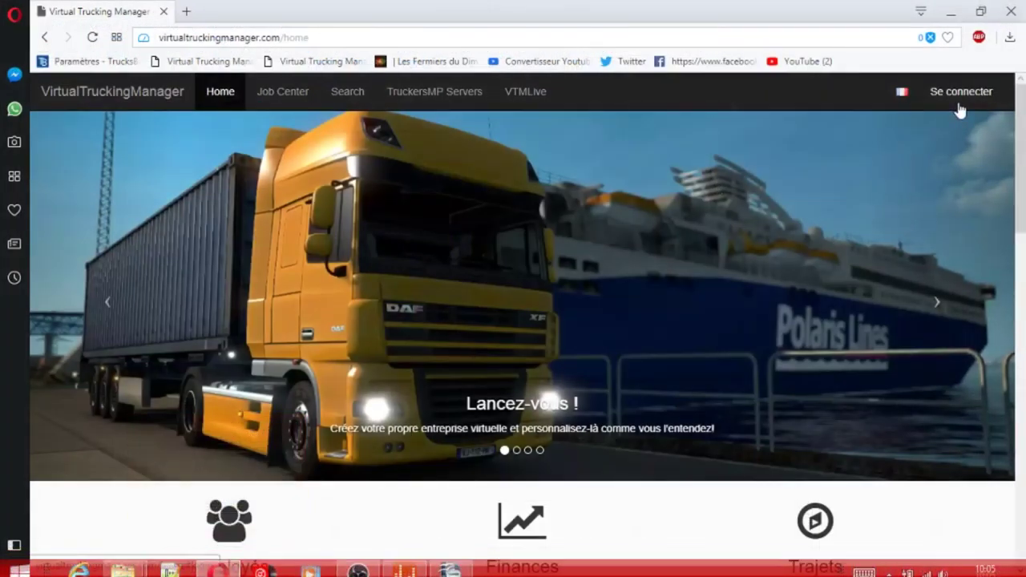
# Step: Sign in to VirtualTruckingManager with the account username and password, and decline saving the password in the browser
pyautogui.click(959, 107)
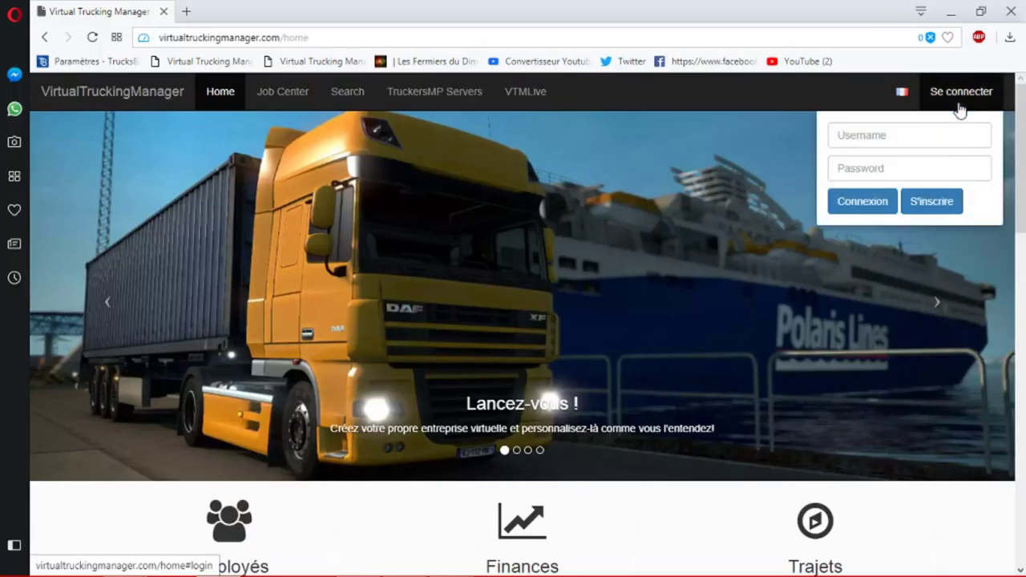
pyautogui.click(925, 133)
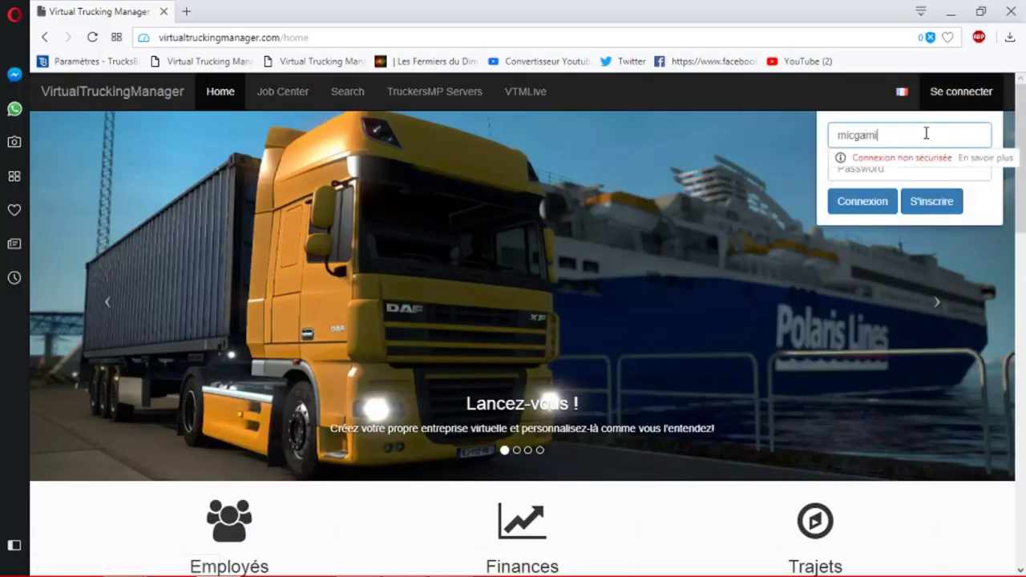
pyautogui.write('micgaming')
pyautogui.click(906, 170)
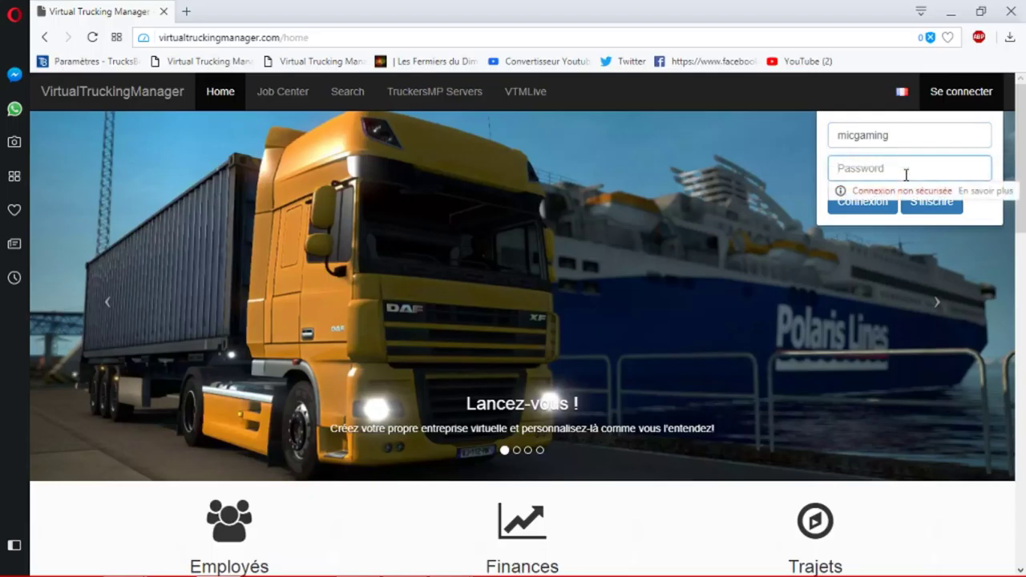
pyautogui.write('••••••••')
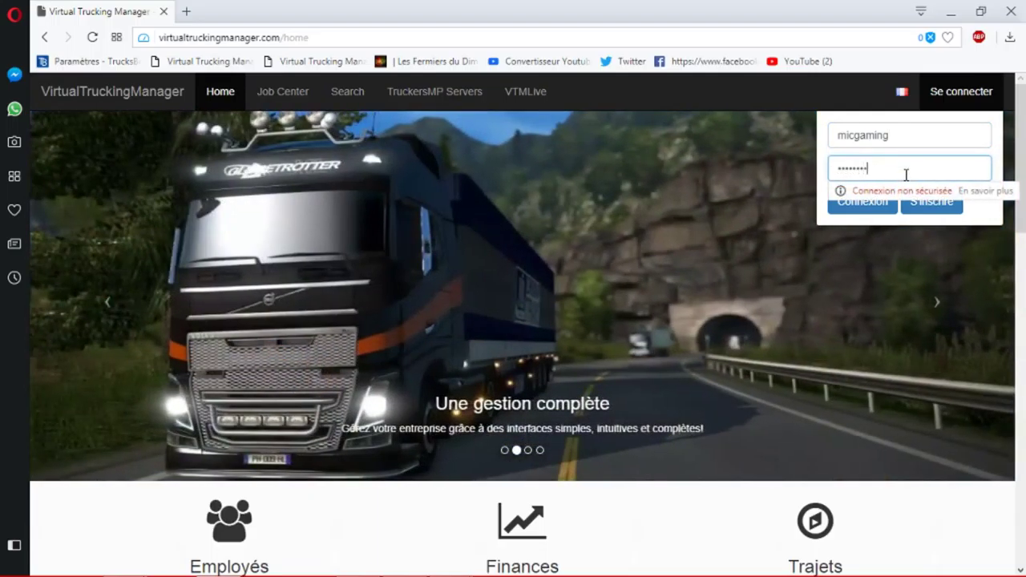
pyautogui.write('•')
pyautogui.press('Return')
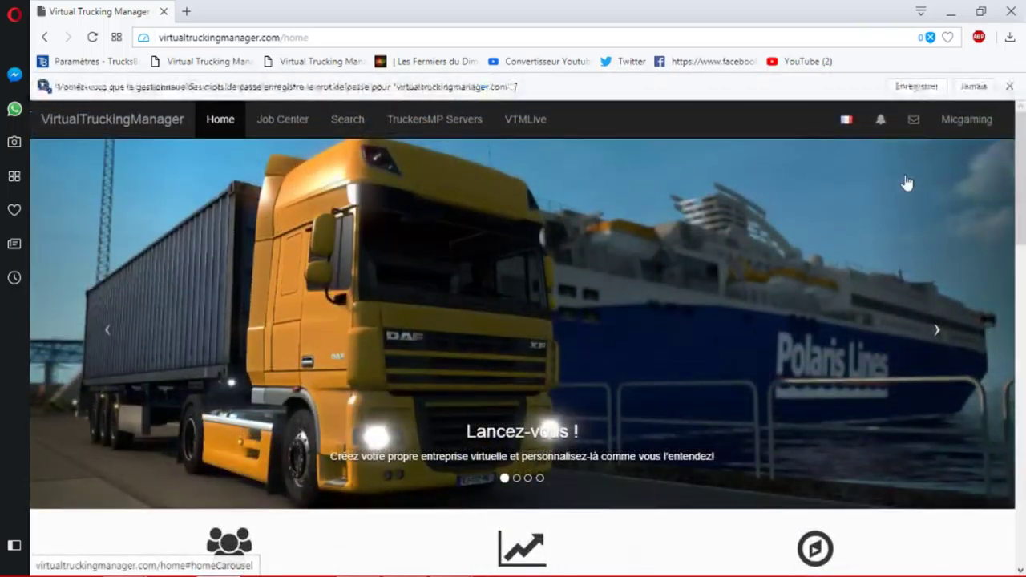
pyautogui.click(971, 86)
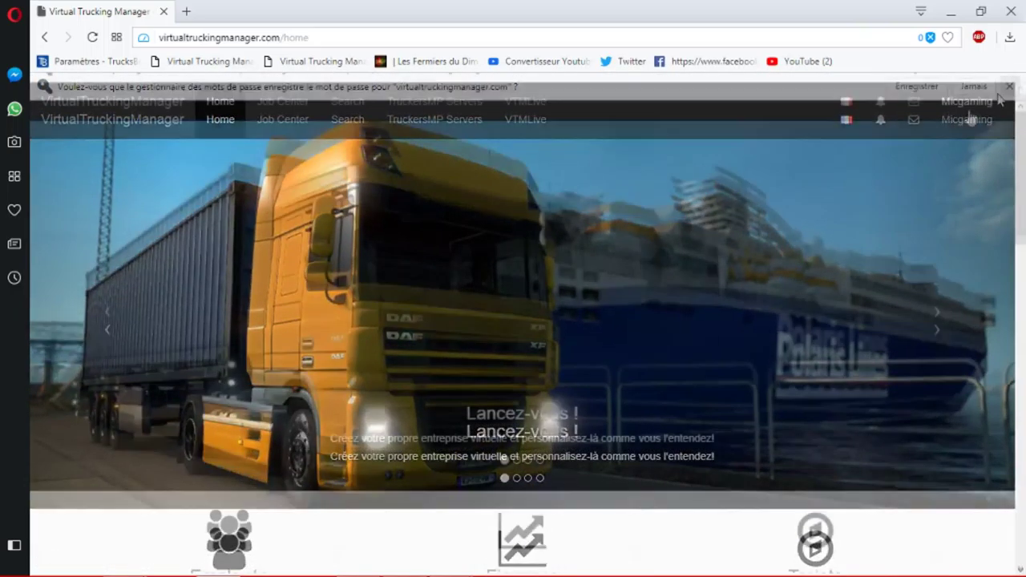
# Step: Look over the account's own profile page and open its profile options
pyautogui.click(967, 90)
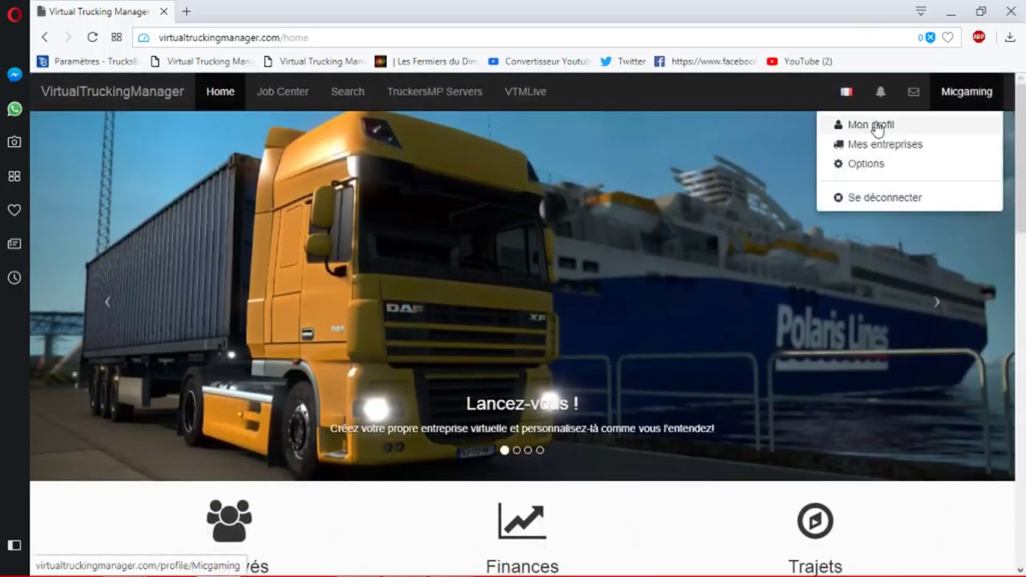
pyautogui.click(875, 126)
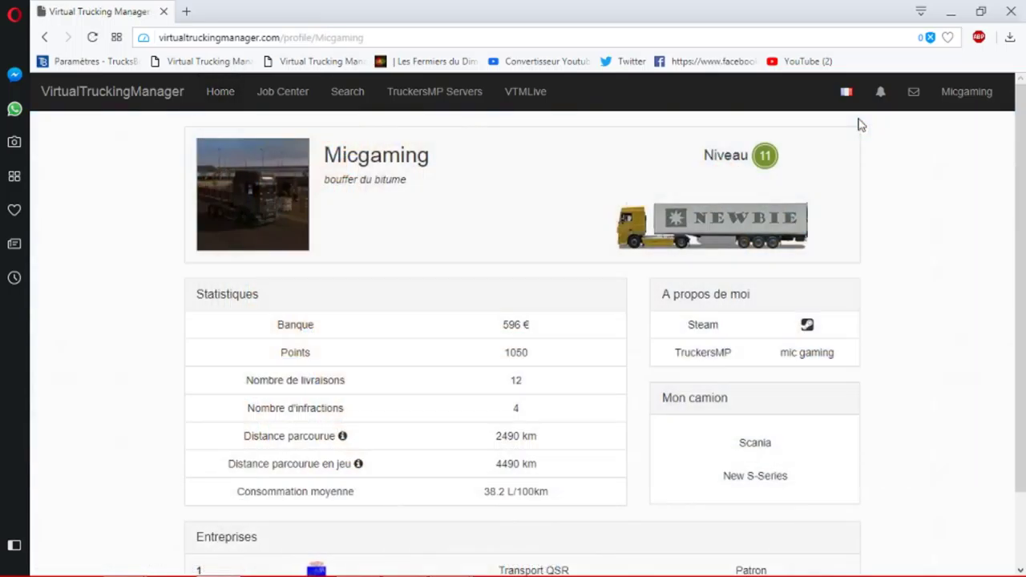
pyautogui.scroll(-2, 453, 263)
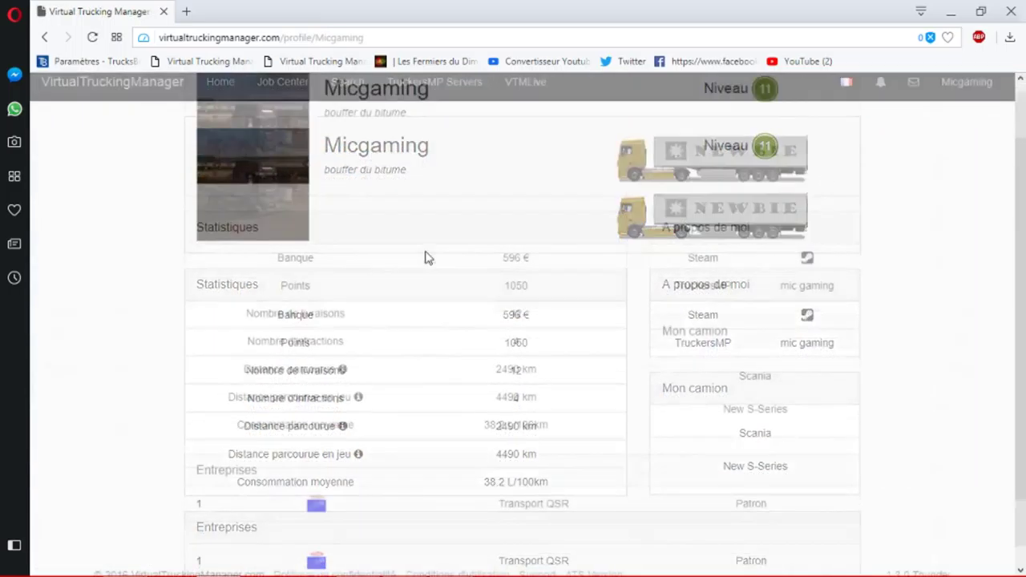
pyautogui.scroll(2, 424, 257)
pyautogui.click(975, 93)
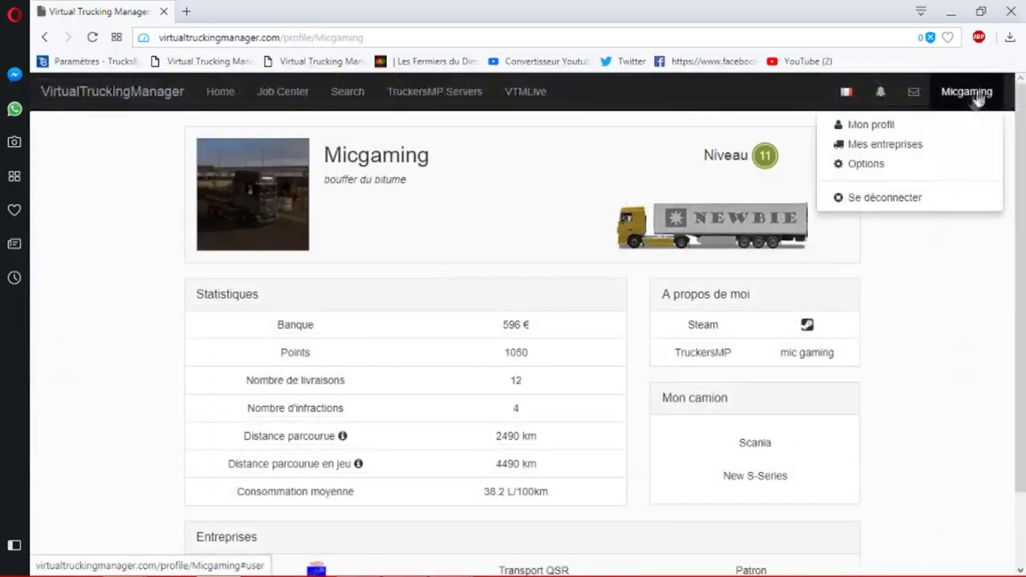
pyautogui.click(864, 165)
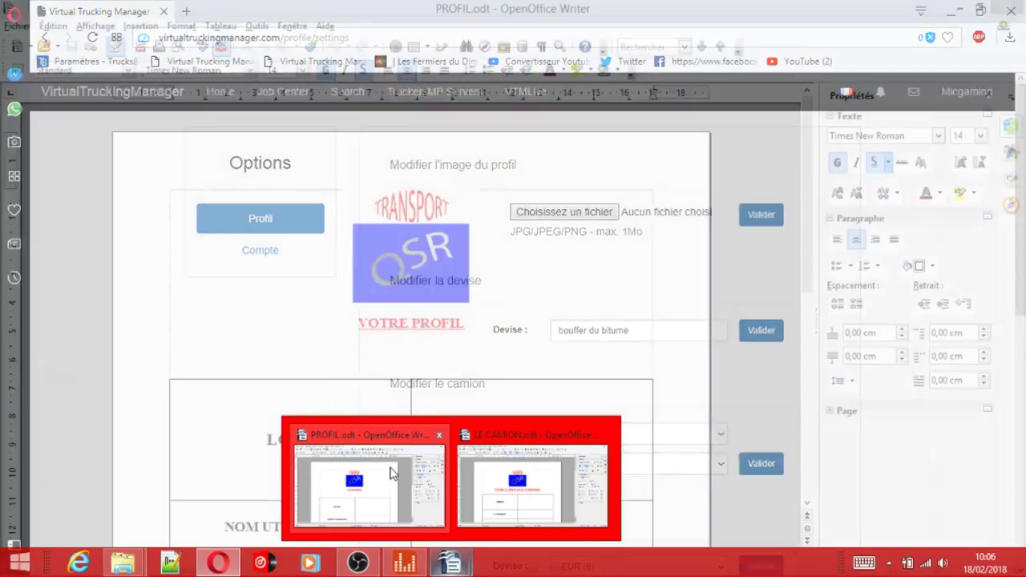
# Step: Compare the PROFIL.odt form with the site's profile options, going over its LOGO, NOM UTILISATEUR and LA DEVISE rows
pyautogui.click(390, 470)
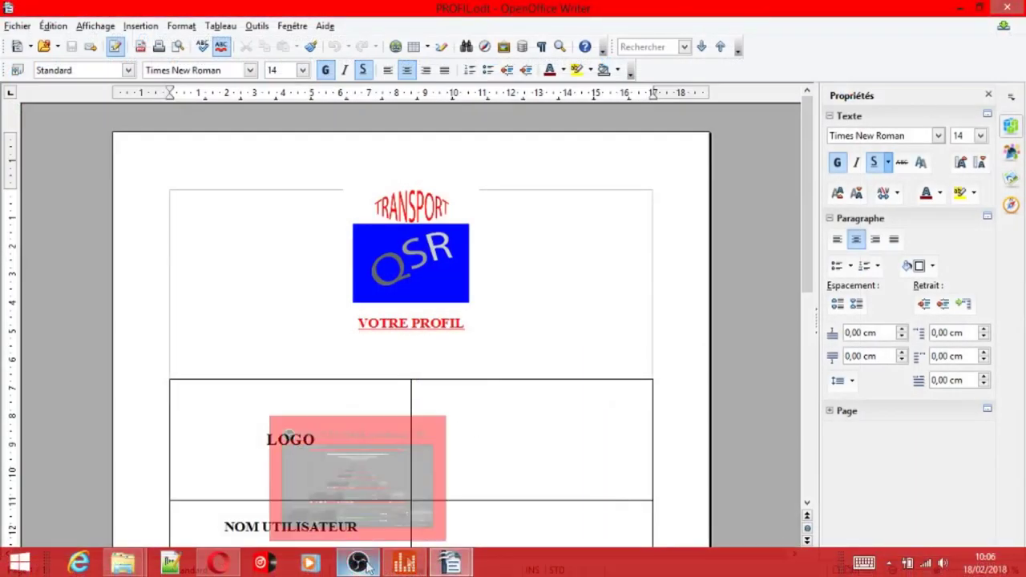
pyautogui.click(207, 566)
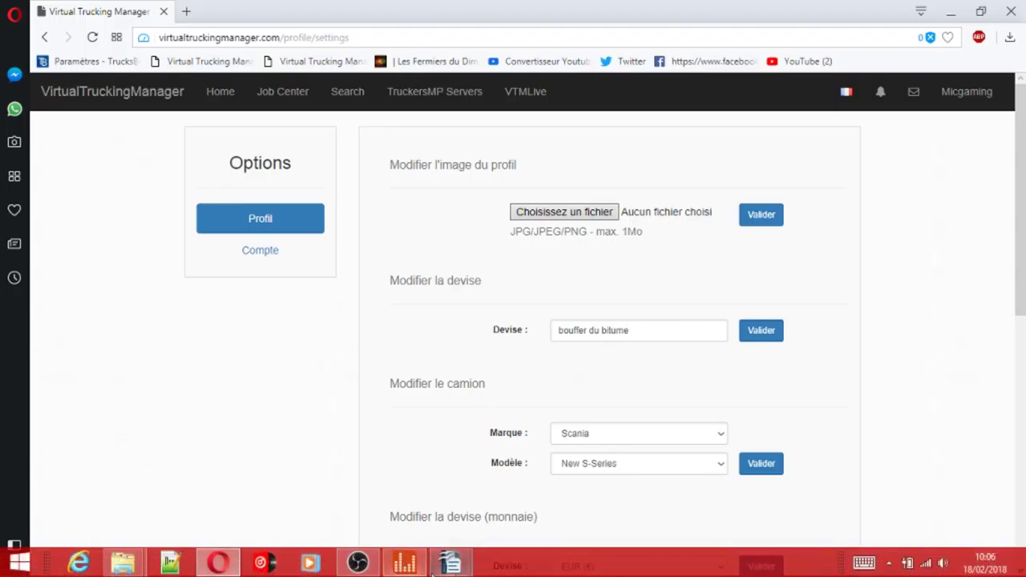
pyautogui.moveTo(450, 565)
pyautogui.click(393, 519)
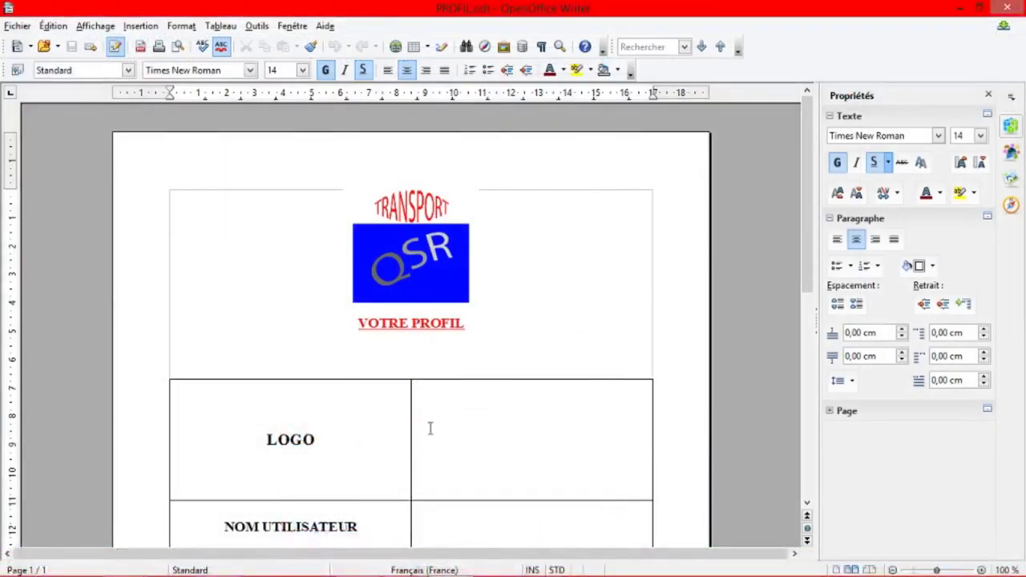
pyautogui.scroll(-2, 428, 428)
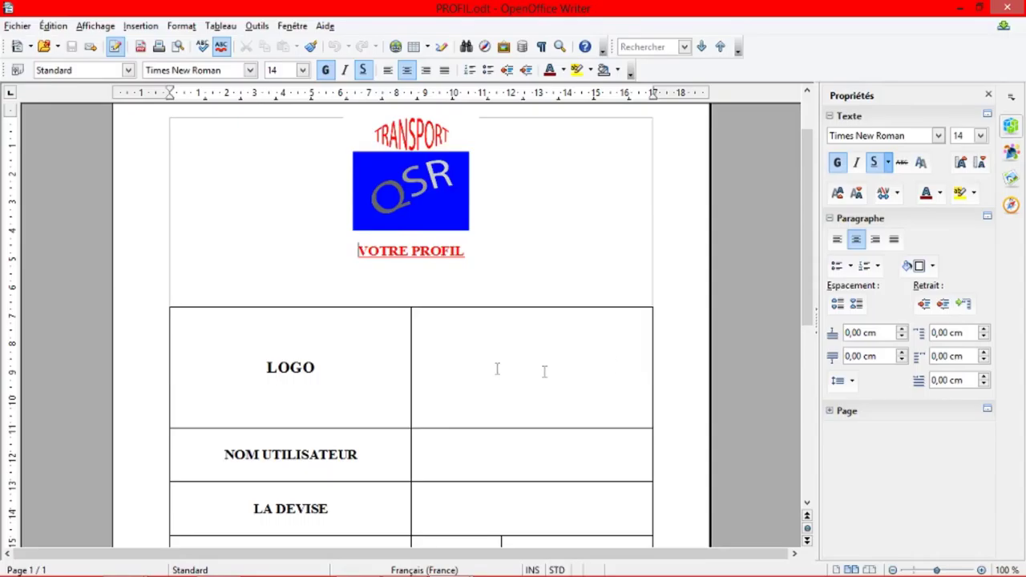
pyautogui.scroll(-2, 569, 379)
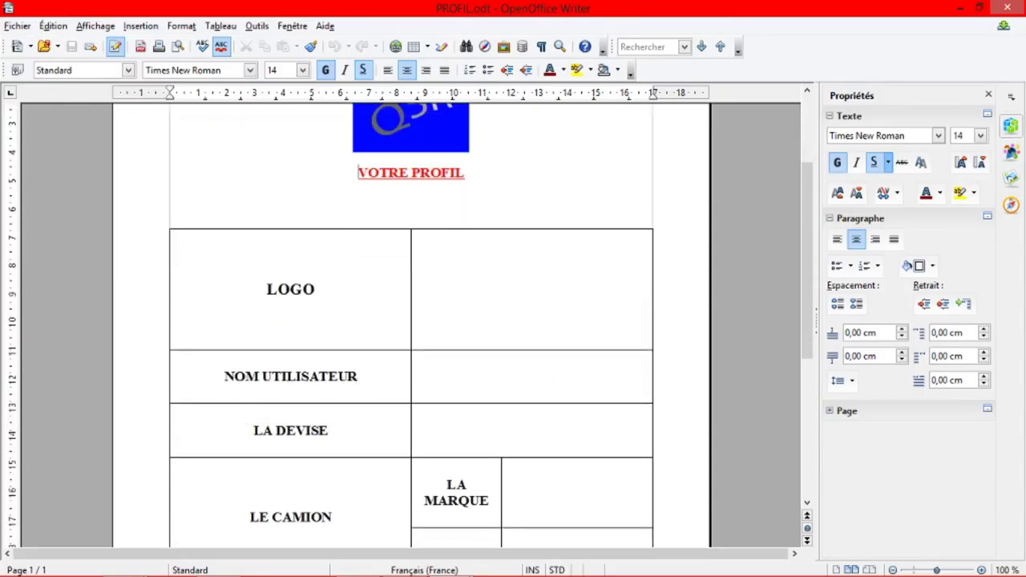
# Step: Return to VirtualTruckingManager in Opera, view the profile image option, and locate the username setting in the account options
pyautogui.moveTo(450, 564)
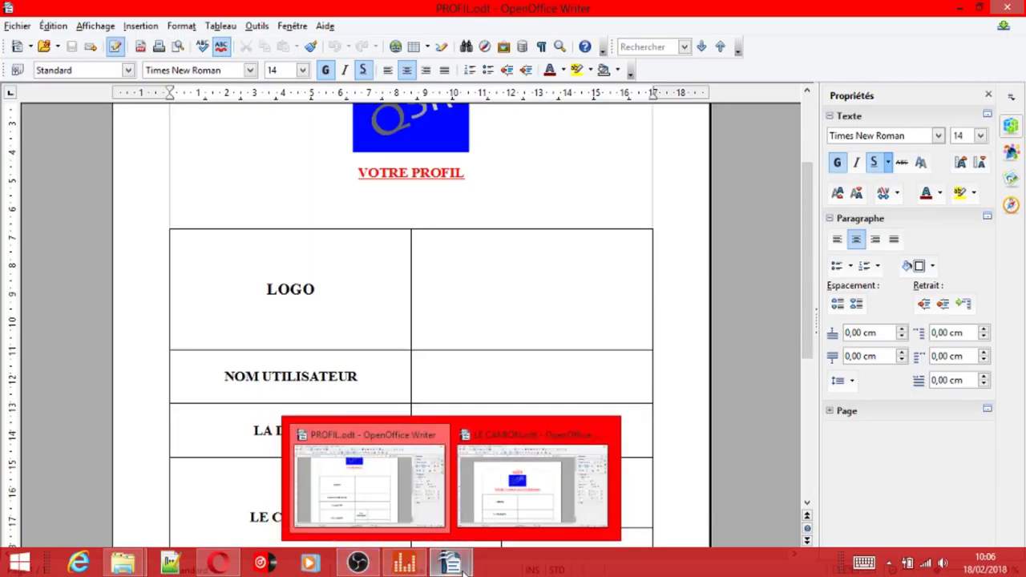
pyautogui.click(360, 514)
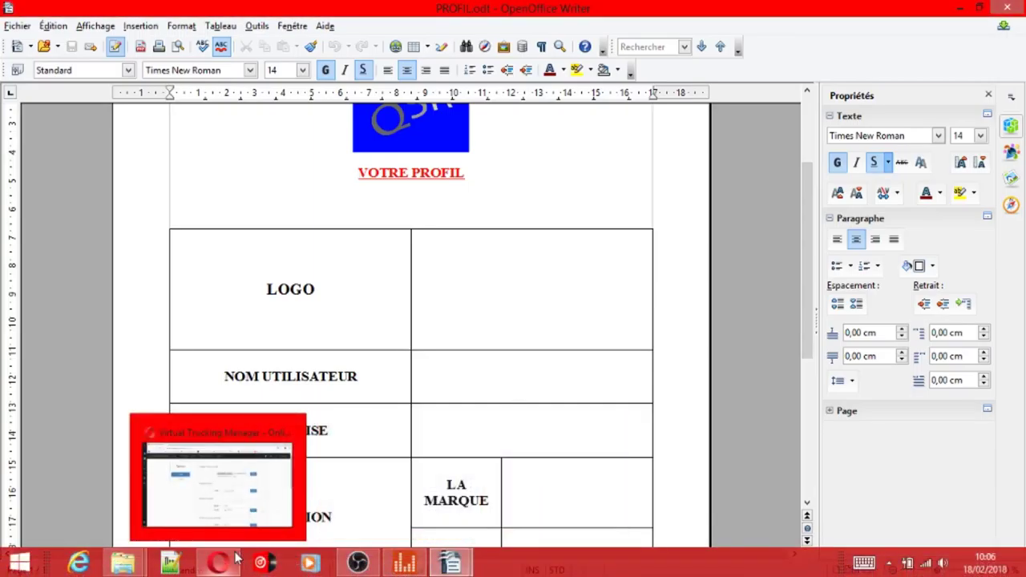
pyautogui.click(236, 559)
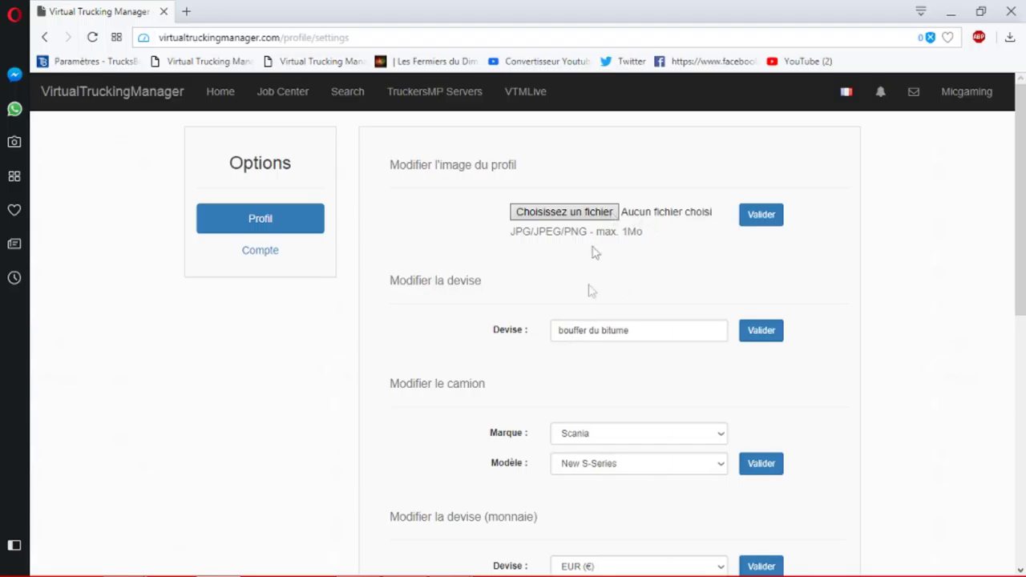
pyautogui.scroll(-1, 589, 288)
pyautogui.click(260, 184)
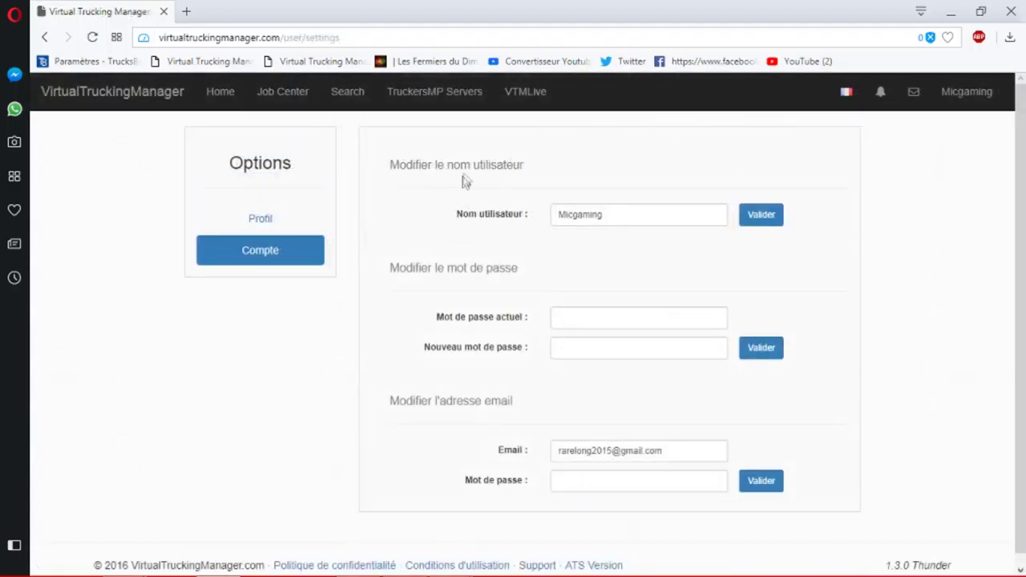
pyautogui.moveTo(458, 215); pyautogui.dragTo(535, 223)
pyautogui.click(371, 237)
# Step: Check the LA DEVISE row in PROFIL.odt, and highlight the matching motto text in the site's profile options
pyautogui.moveTo(449, 563)
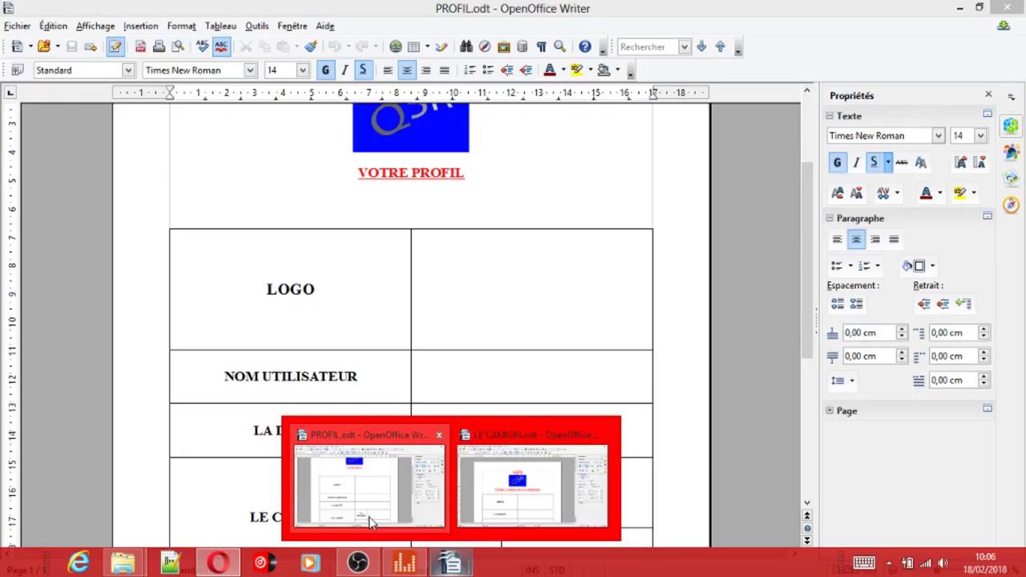
pyautogui.click(368, 520)
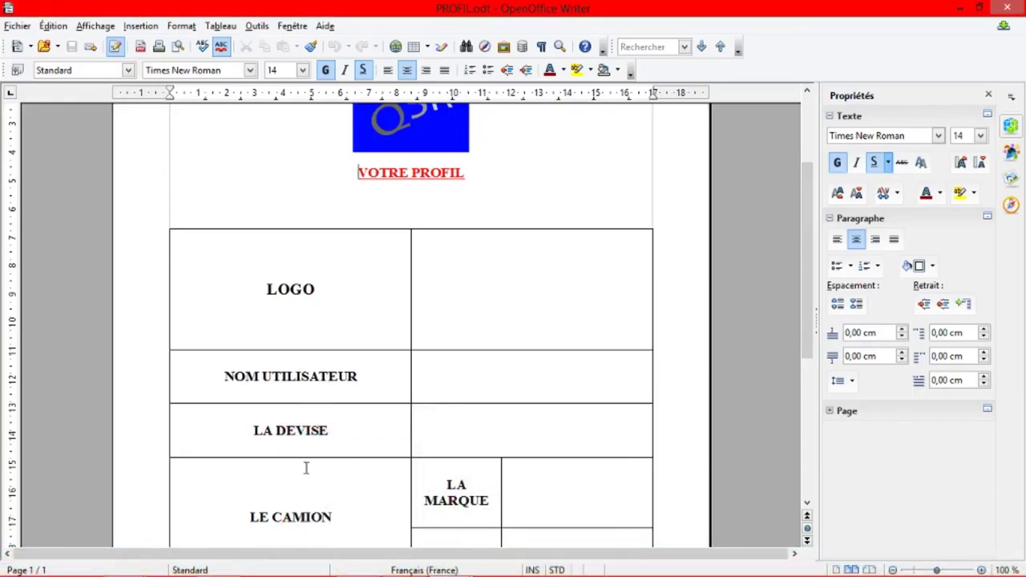
pyautogui.moveTo(427, 567)
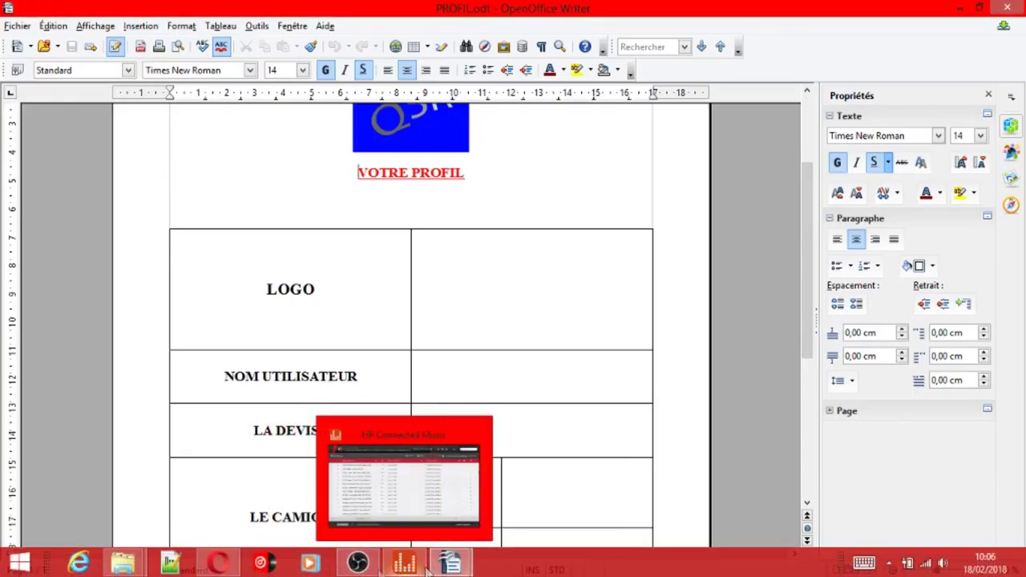
pyautogui.click(229, 565)
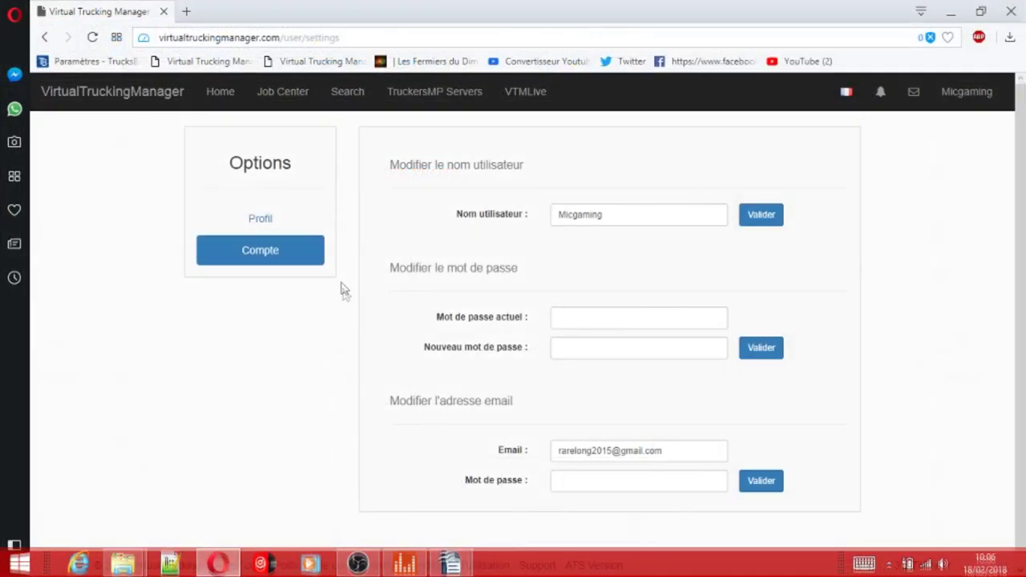
pyautogui.click(268, 213)
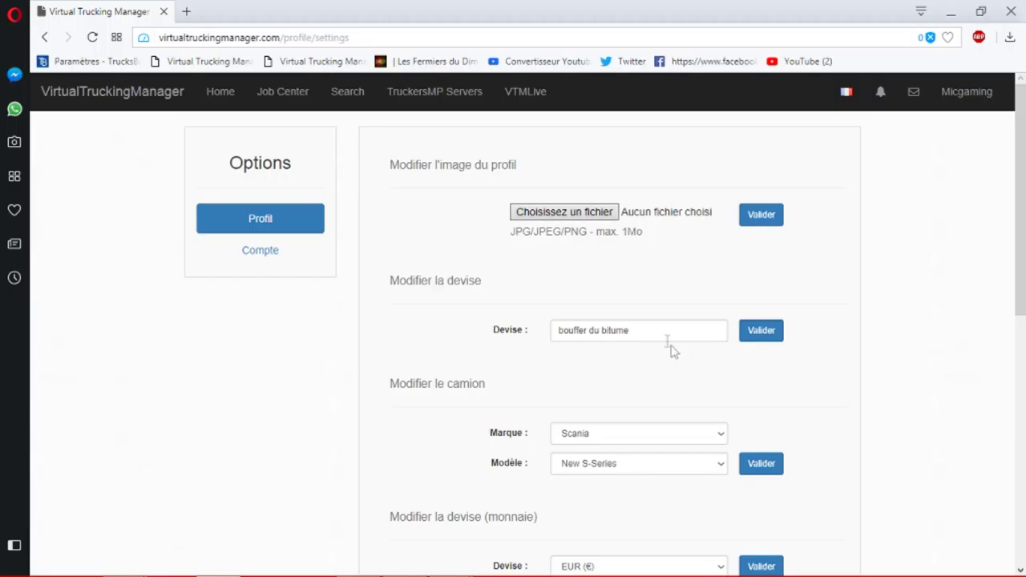
pyautogui.moveTo(638, 327); pyautogui.dragTo(543, 329)
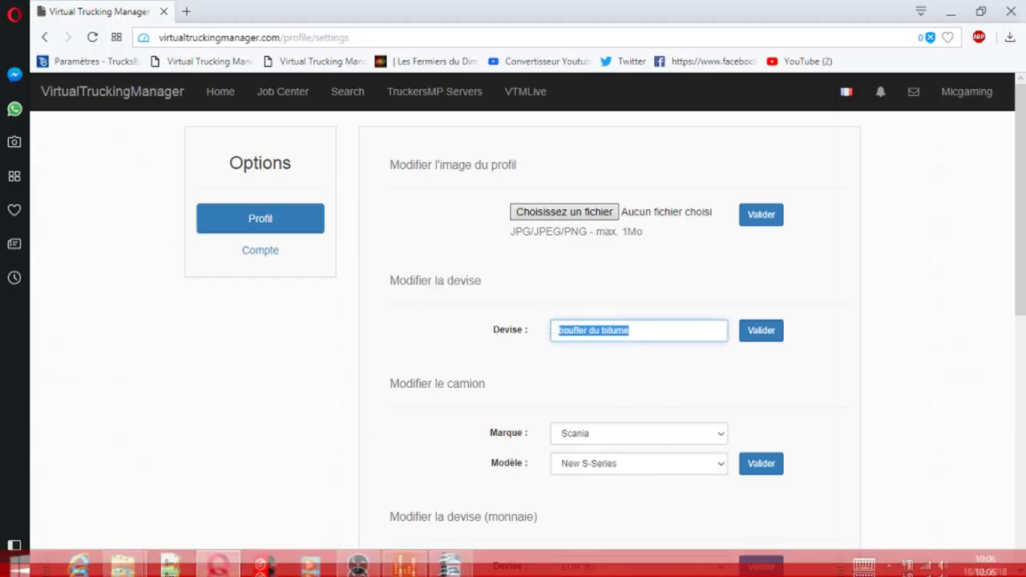
# Step: View the LE CAMION row in PROFIL.odt and the matching truck brand and model settings on the site
pyautogui.moveTo(202, 554)
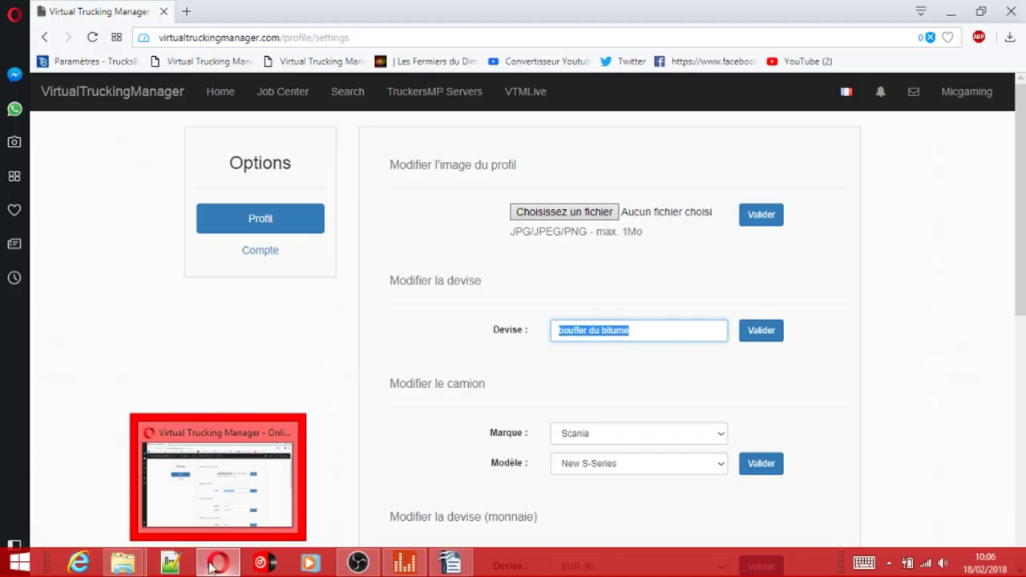
pyautogui.moveTo(403, 567)
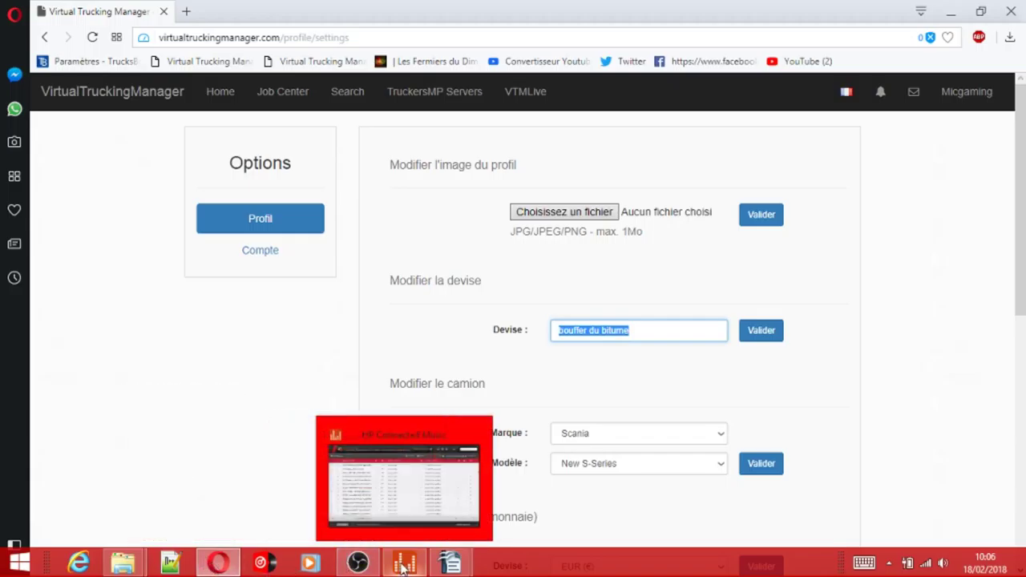
pyautogui.moveTo(450, 563)
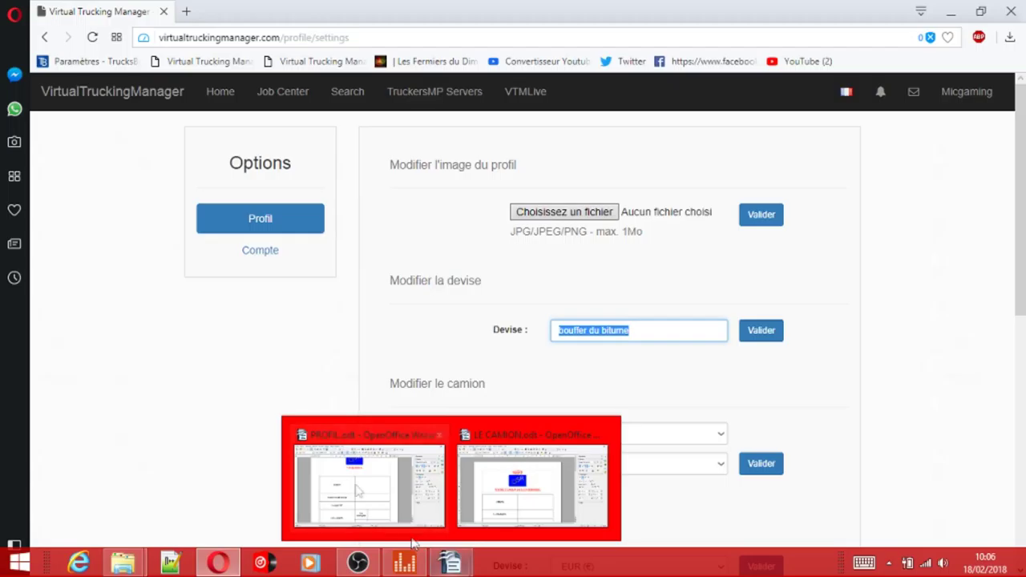
pyautogui.click(371, 481)
pyautogui.scroll(-2, 206, 450)
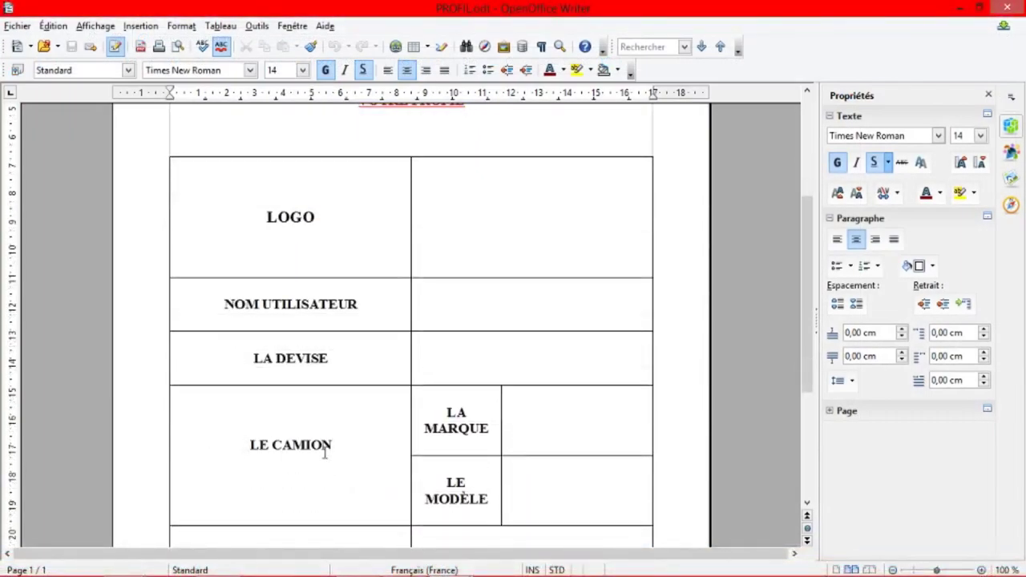
pyautogui.click(222, 558)
pyautogui.scroll(-2, 625, 392)
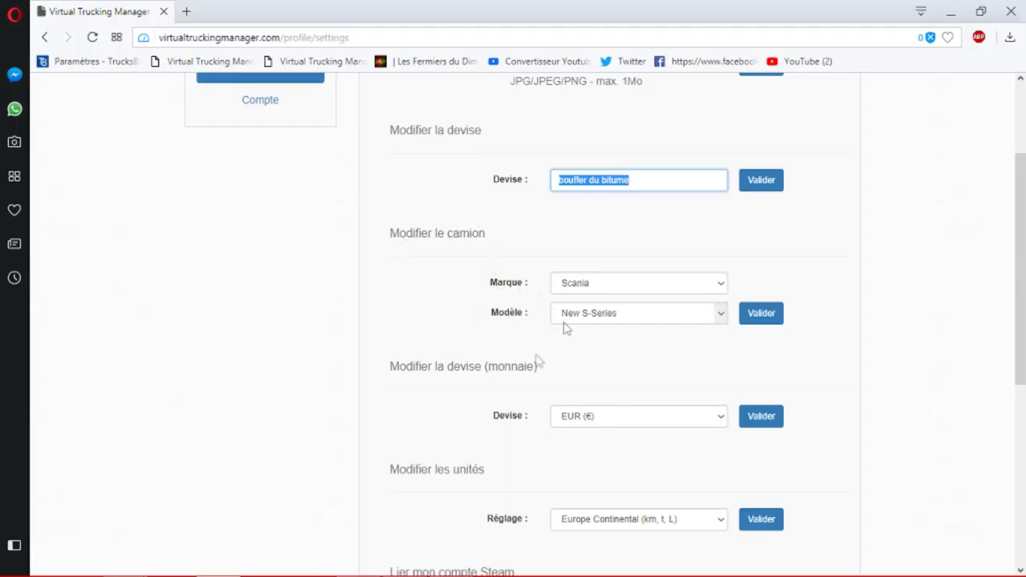
# Step: Return to PROFIL.odt and look over the truck brand, model and DISTANCE PARCOURUE fields at the table's end
pyautogui.moveTo(463, 565)
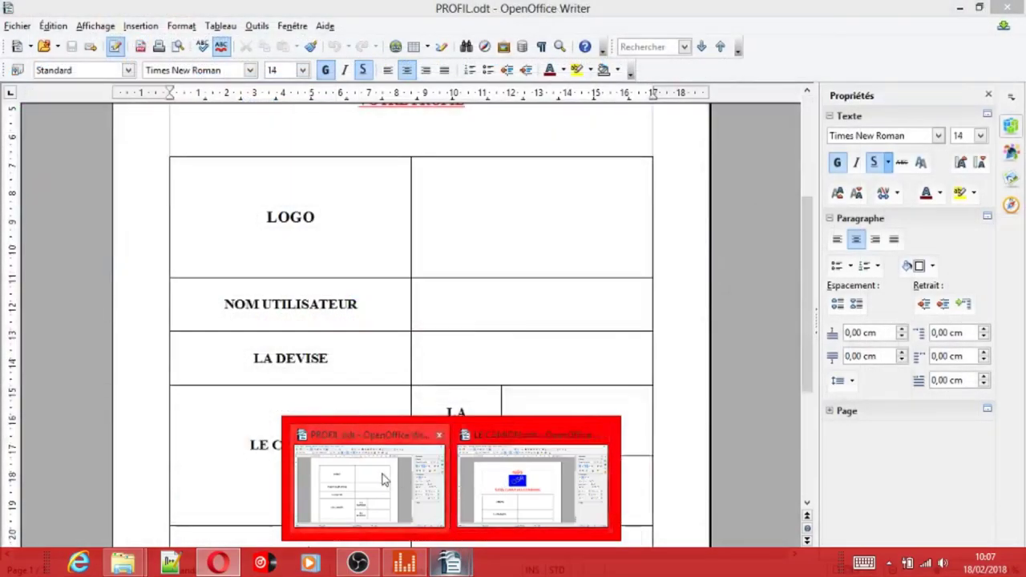
pyautogui.click(383, 479)
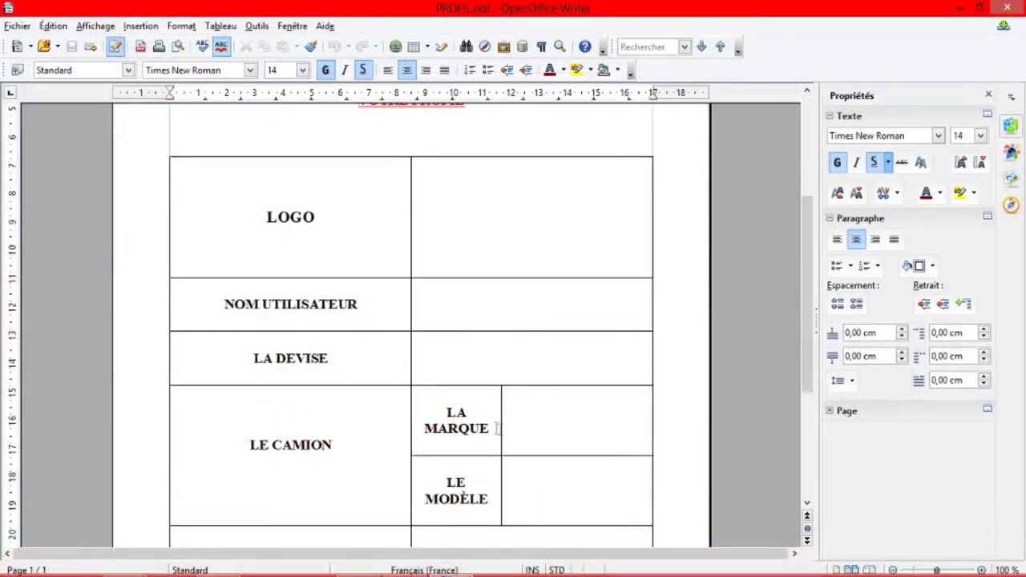
pyautogui.scroll(-2, 554, 474)
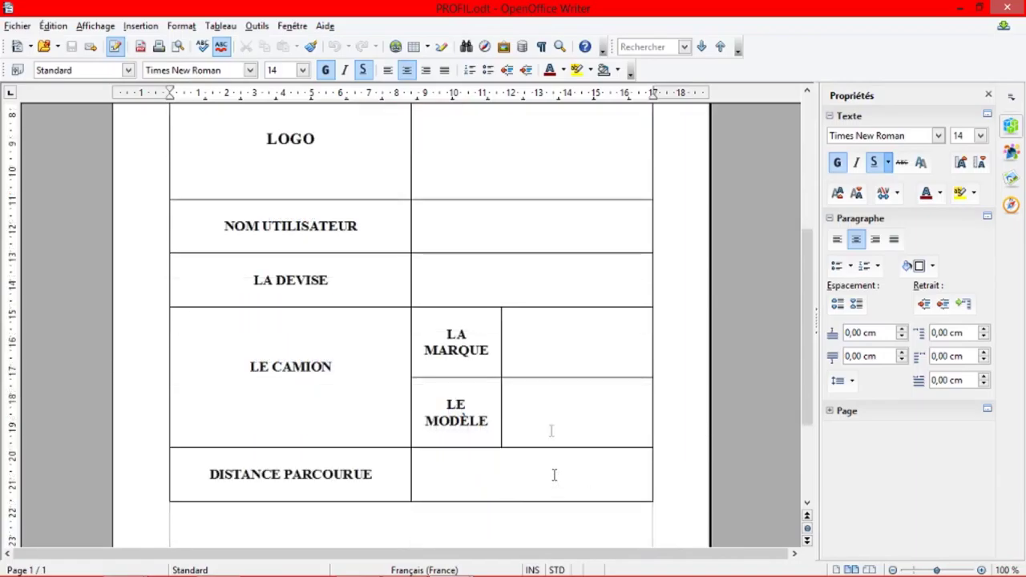